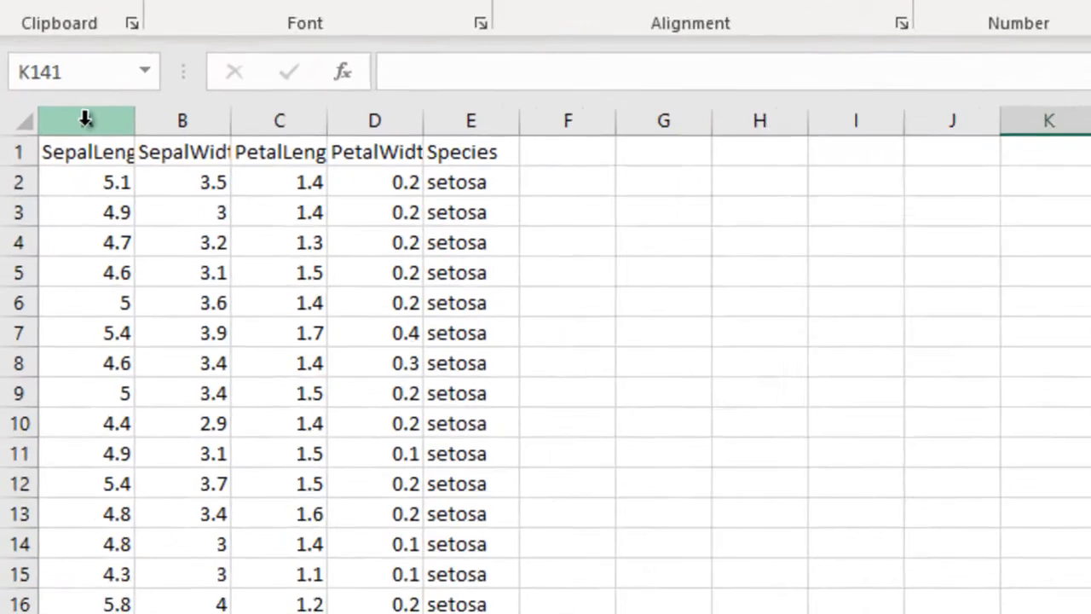
Copy columns A to E of the iris worksheet, including the header row
drag(45, 173, 193, 181)
drag(412, 123, 516, 158)
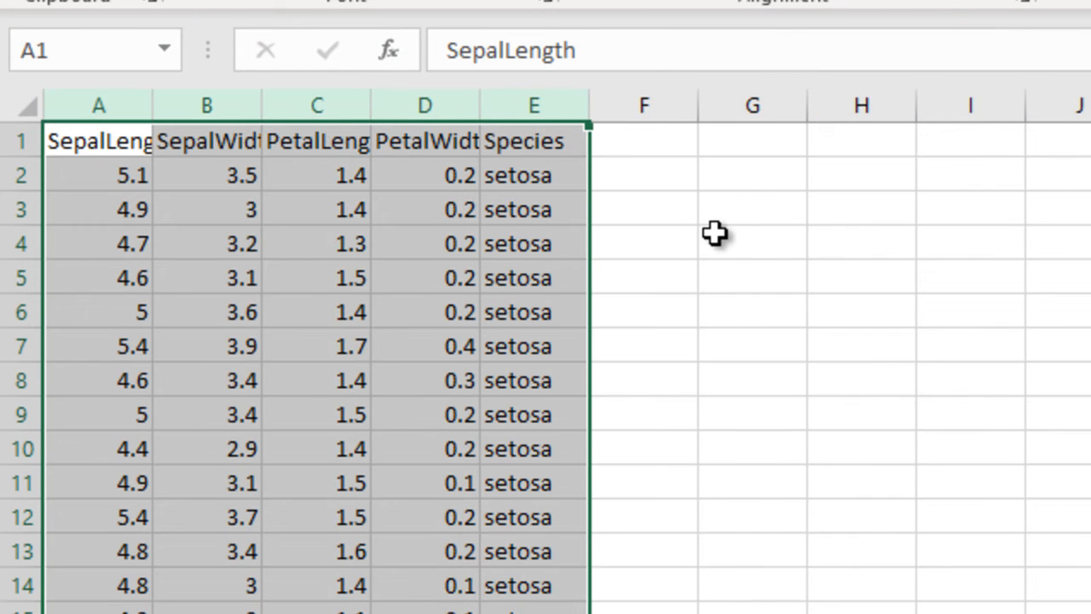
key(ctrl+c)
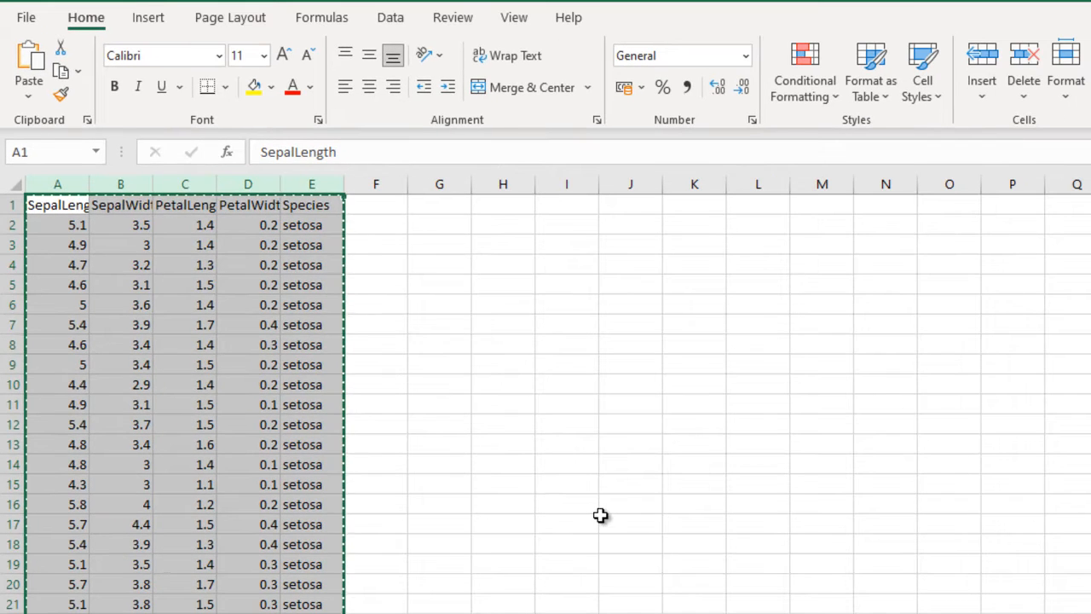
Switch to PAST and paste the copied data with column attributes shown, starting at the Name cell of column A
click(281, 612)
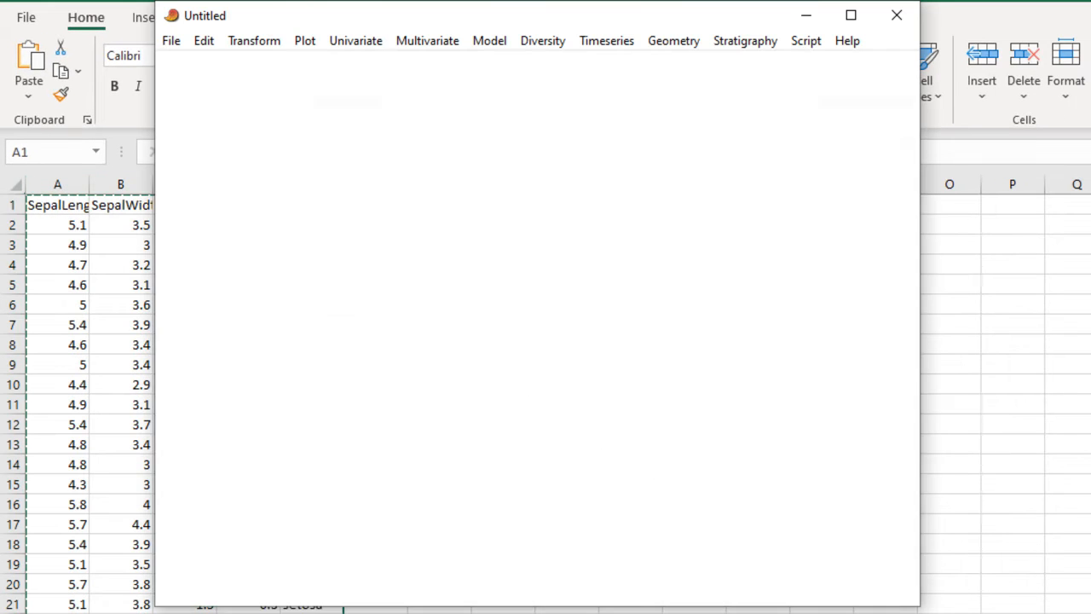
click(171, 108)
click(270, 178)
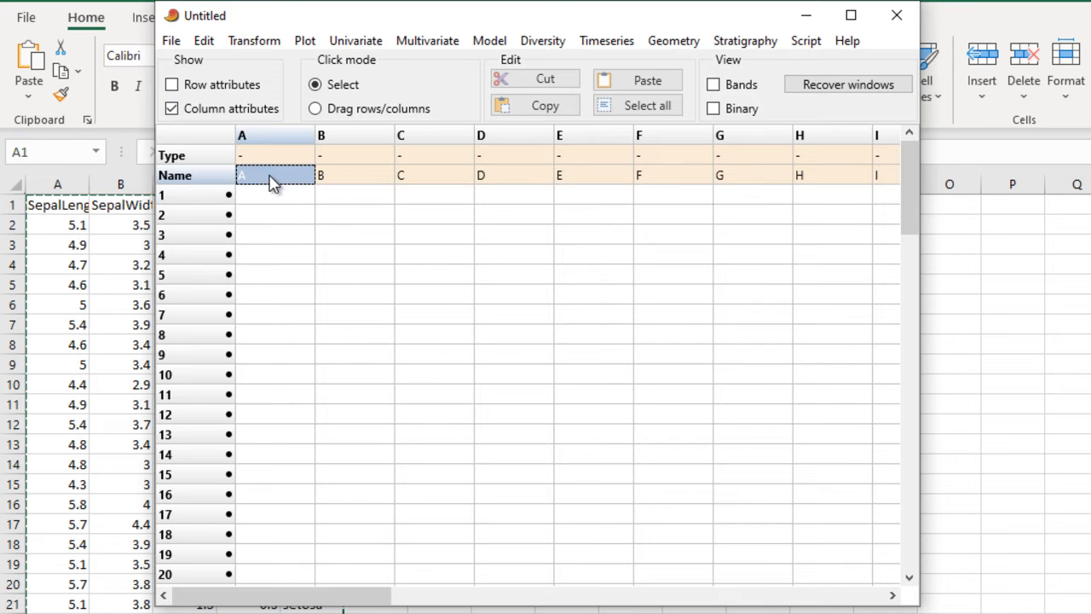
key(ctrl+v)
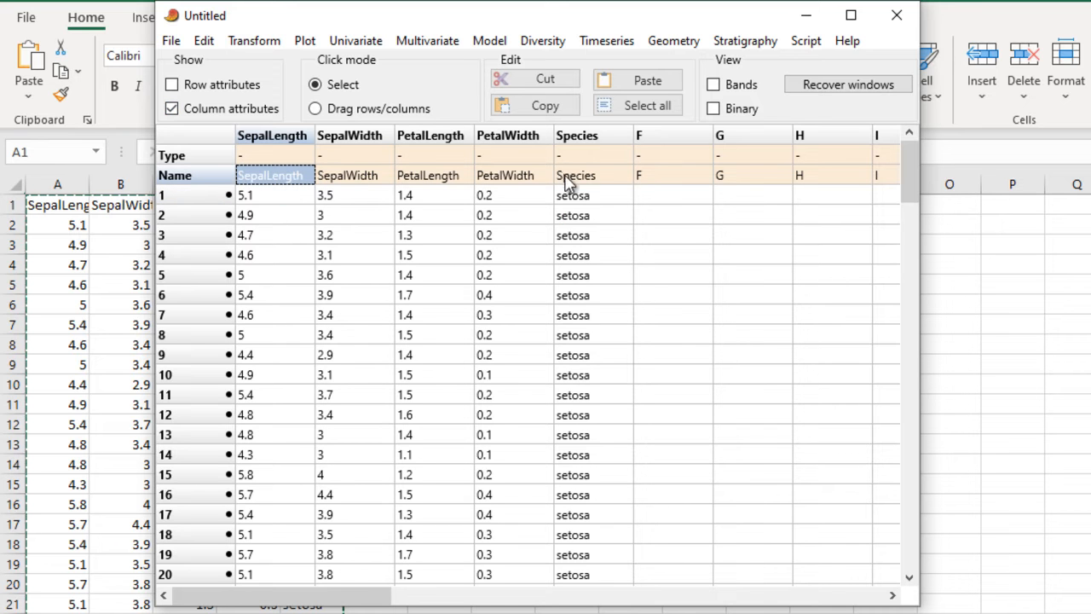
Set the Species column's type to Group and hide the column attributes
click(589, 160)
click(591, 159)
click(599, 188)
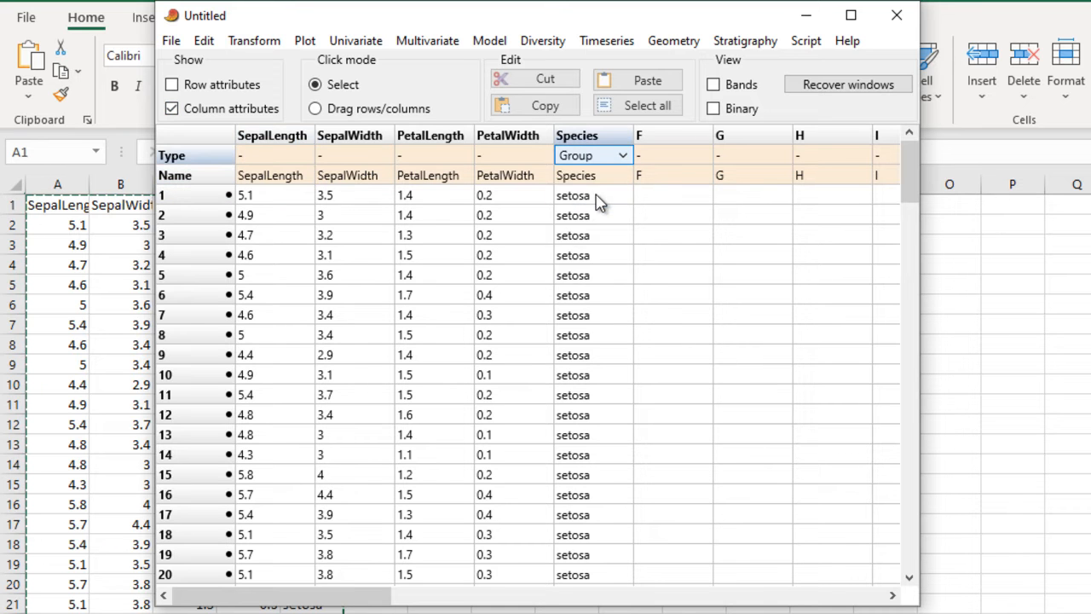
click(173, 109)
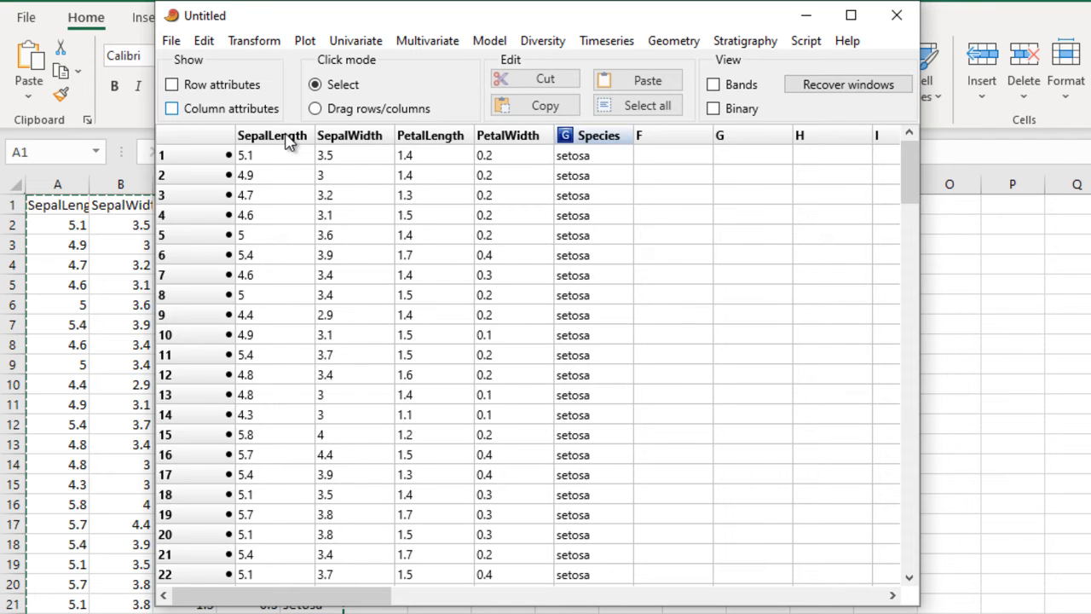
Run a univariate Correlation on the SepalLength and PetalLength columns, with the PAST window enlarged
click(420, 145)
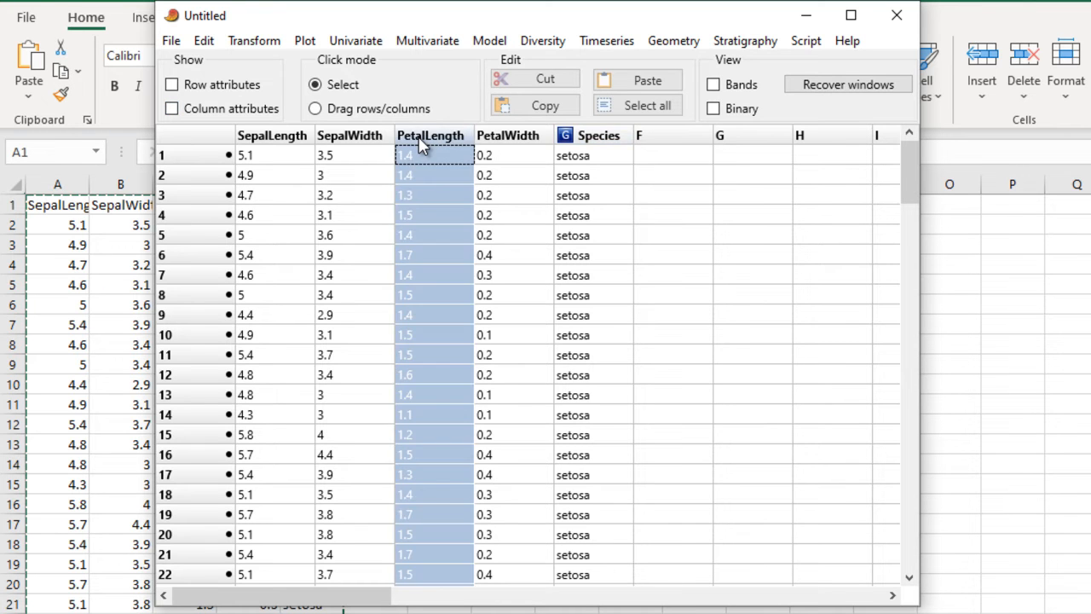
click(294, 139)
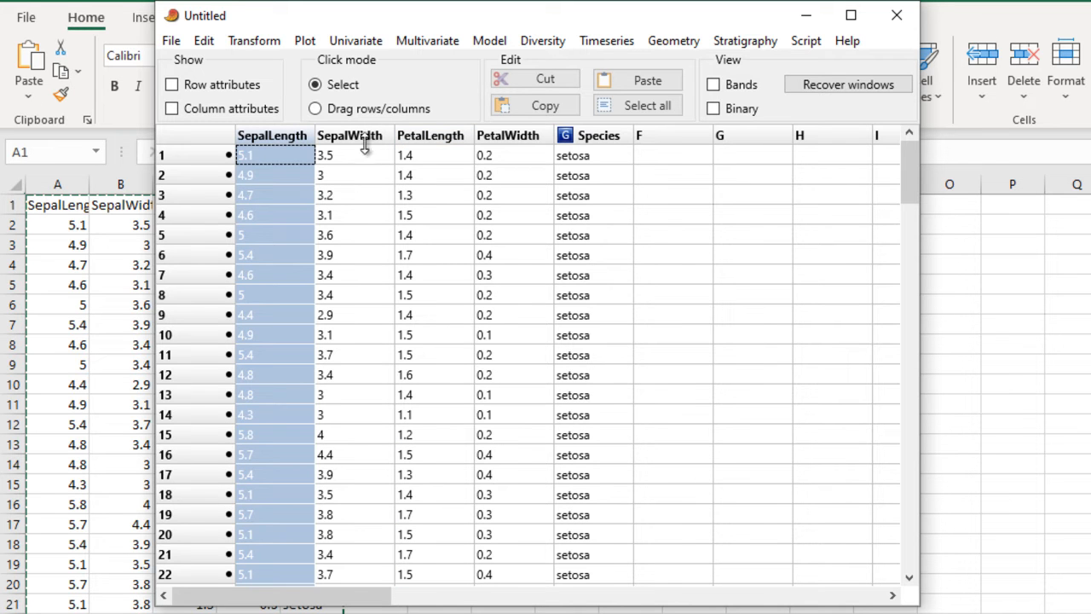
ctrl+click(425, 139)
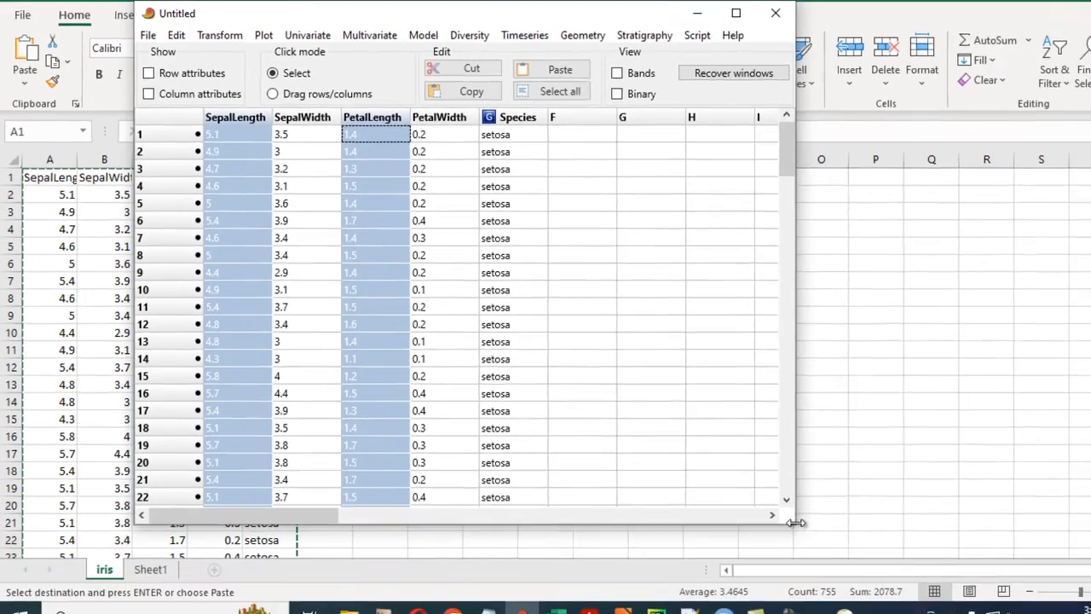
drag(903, 595, 997, 613)
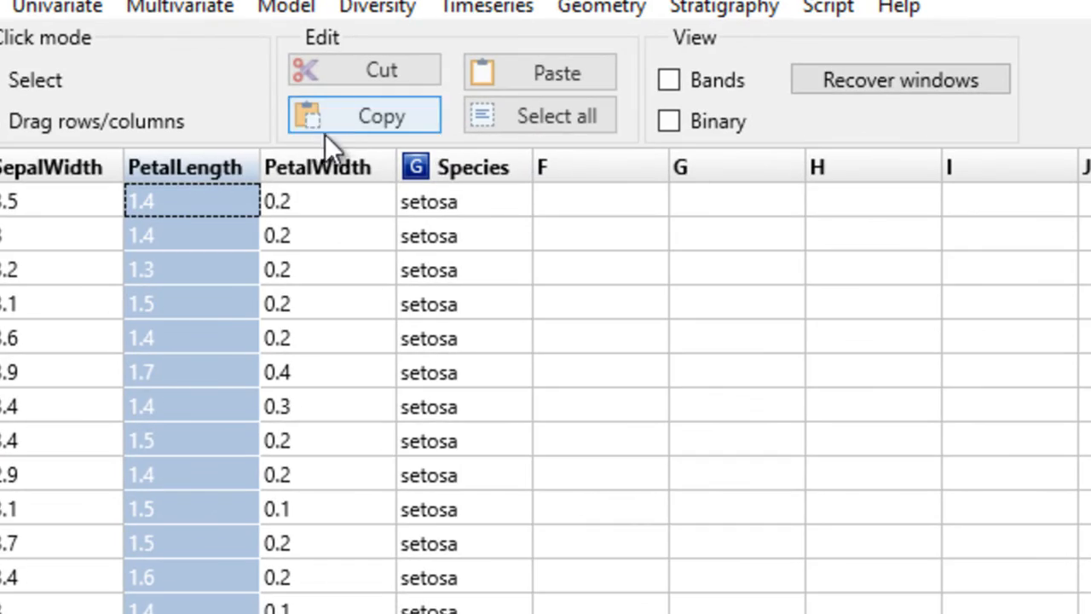
click(42, 3)
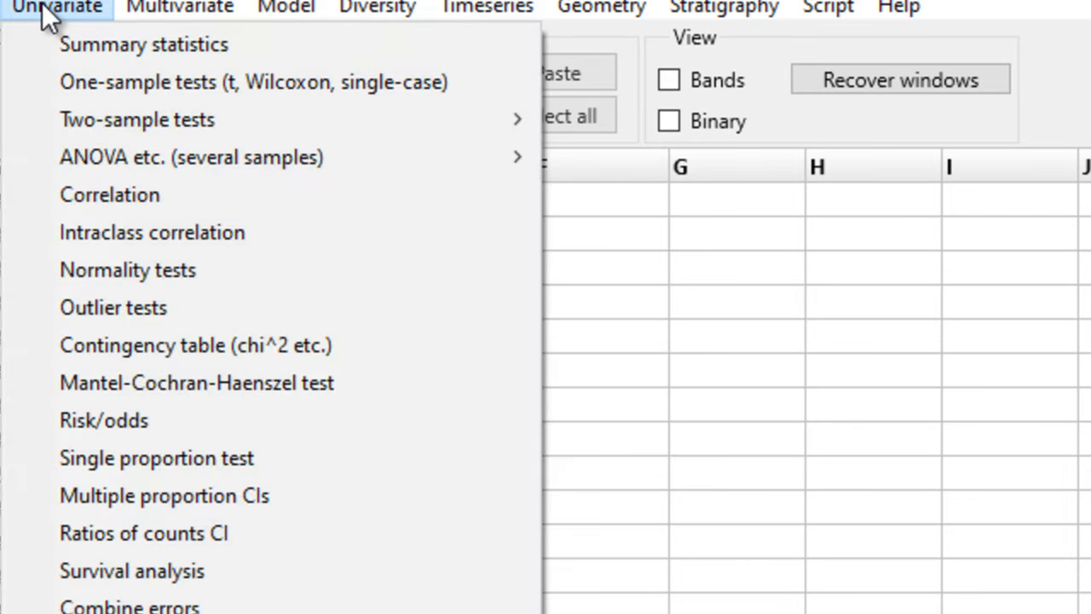
click(110, 194)
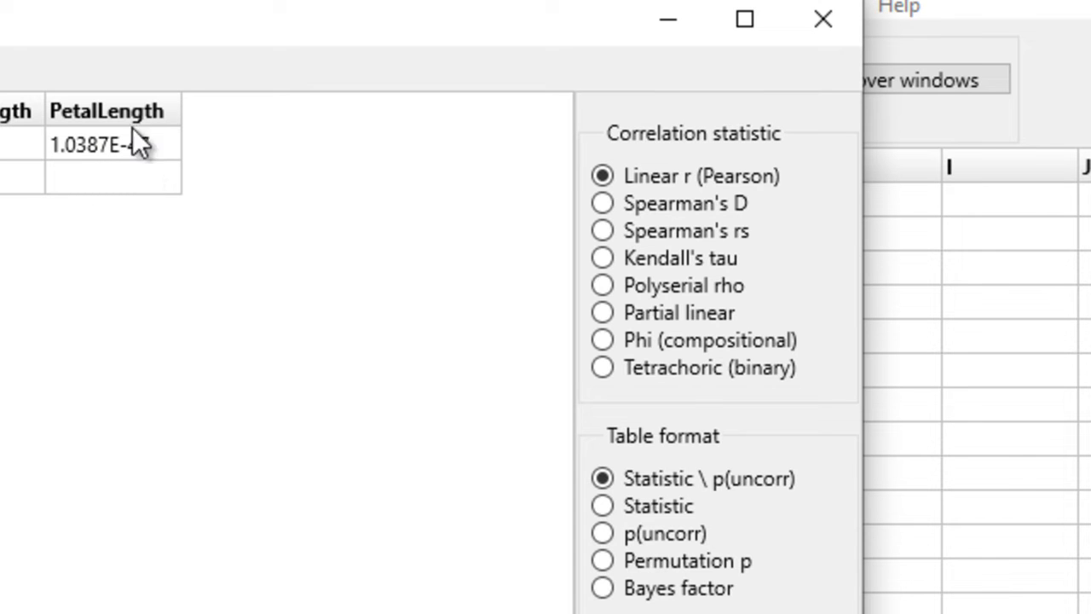
Compare the correlation under Spearman's D and Spearman's rs, return to Linear r (Pearson), and close the results
click(612, 209)
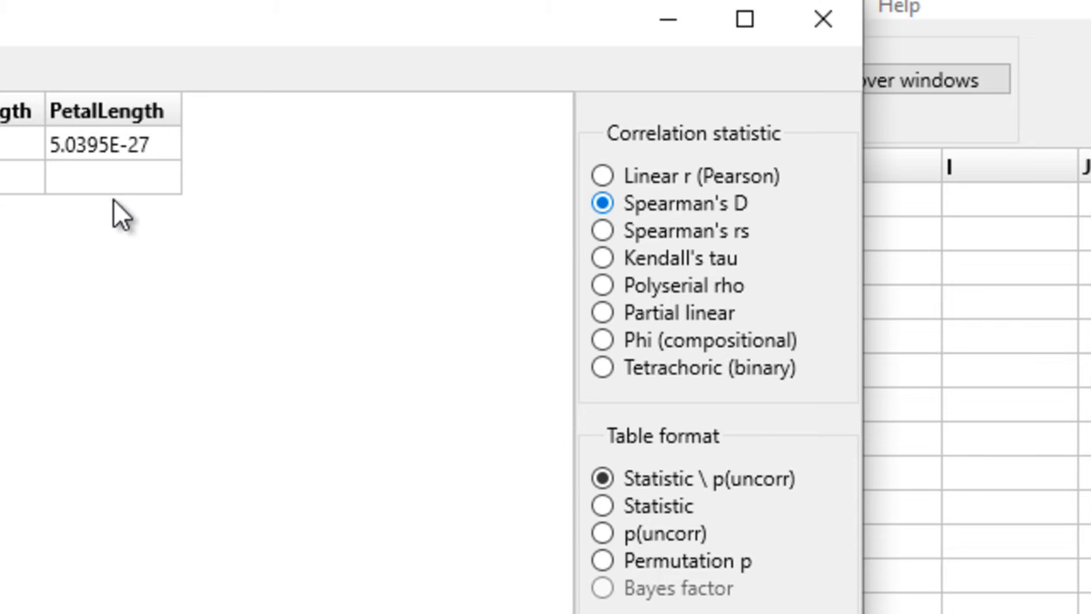
click(603, 231)
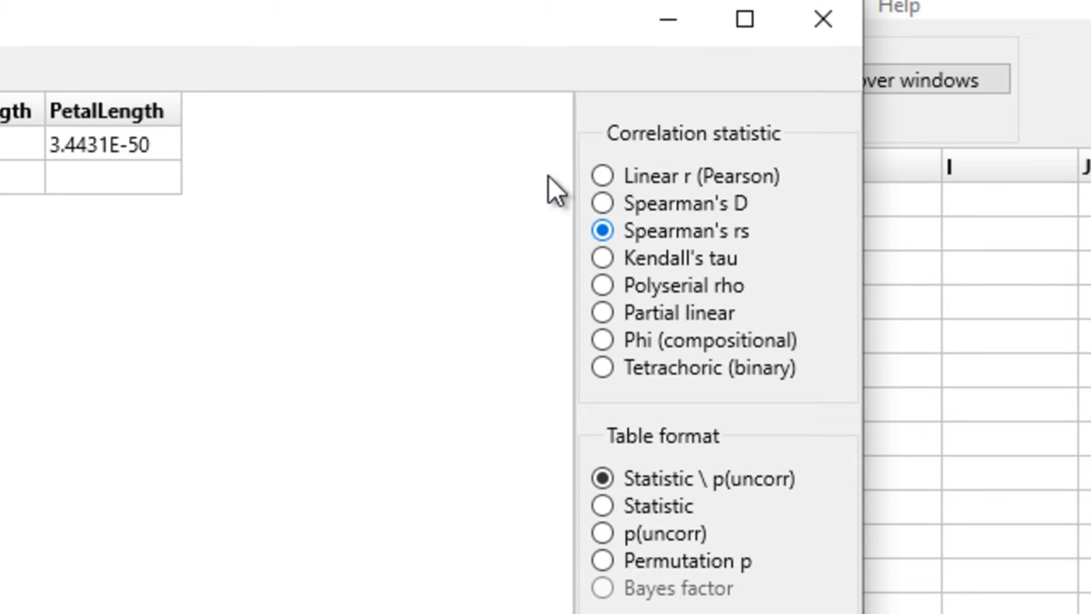
click(602, 178)
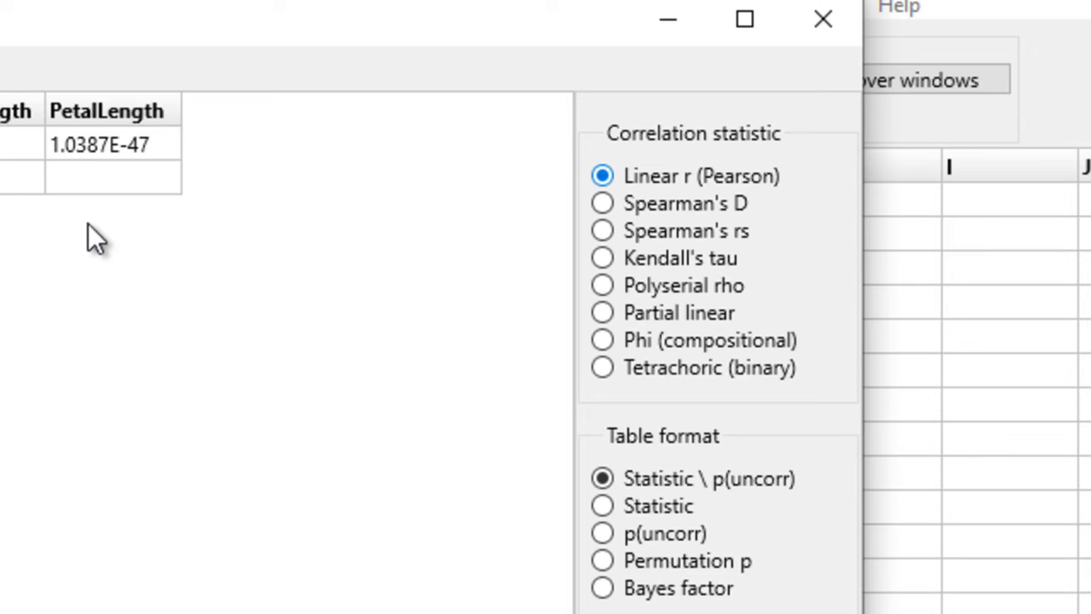
click(845, 28)
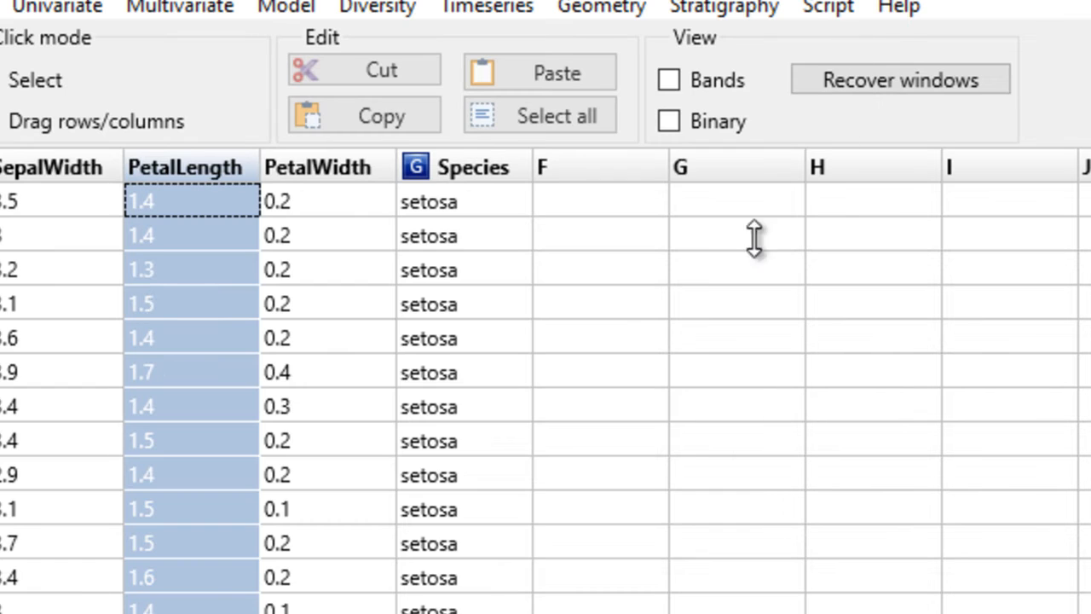
Add SepalWidth and PetalWidth to the selected columns, run Correlation on all four, and enlarge the results window
ctrl+click(52, 166)
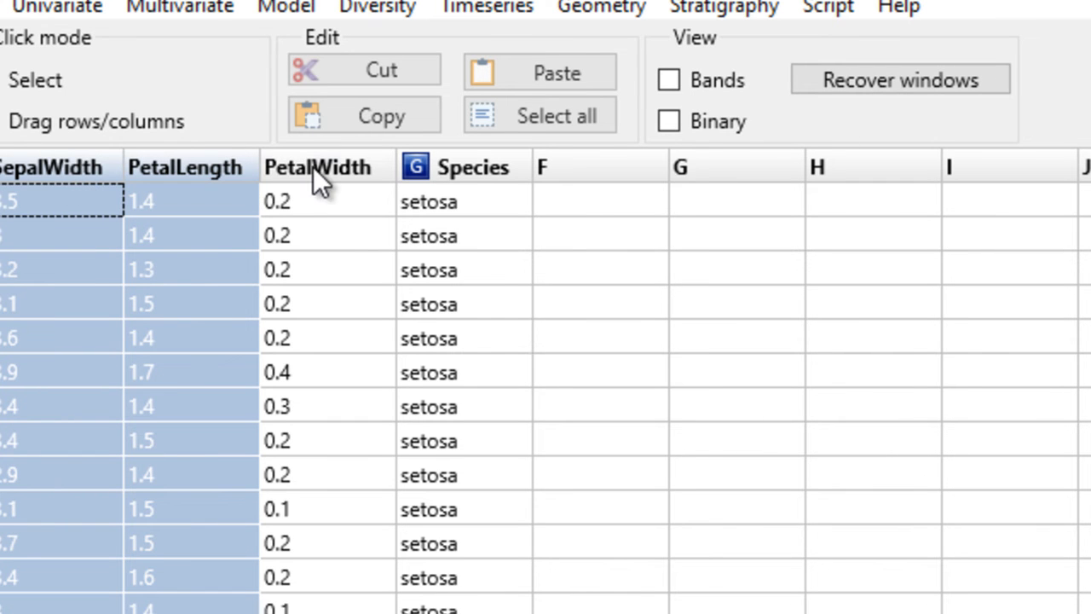
ctrl+click(313, 166)
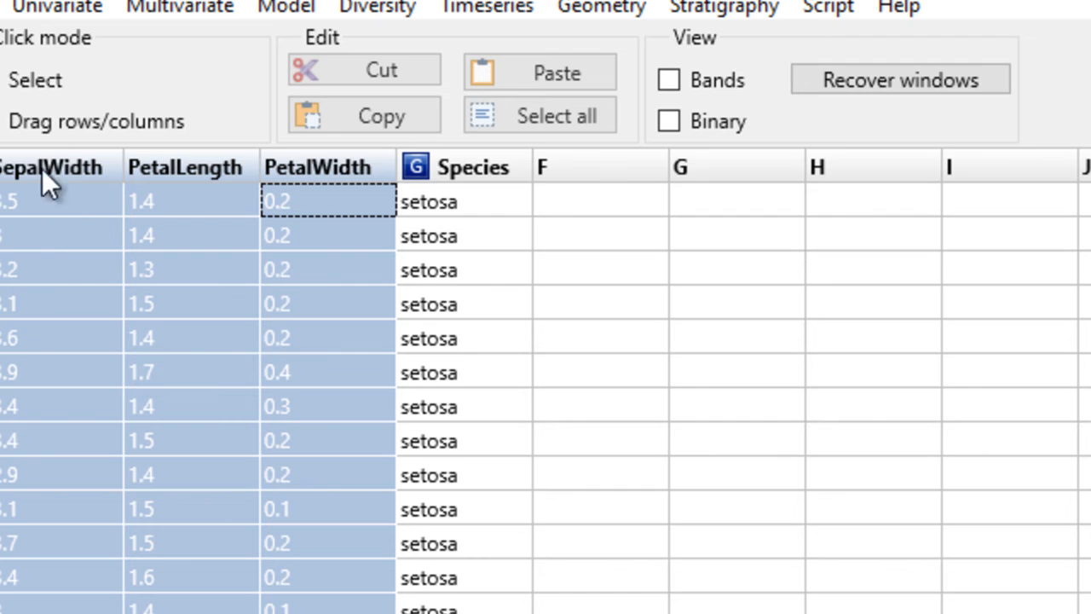
click(49, 7)
click(57, 23)
click(94, 9)
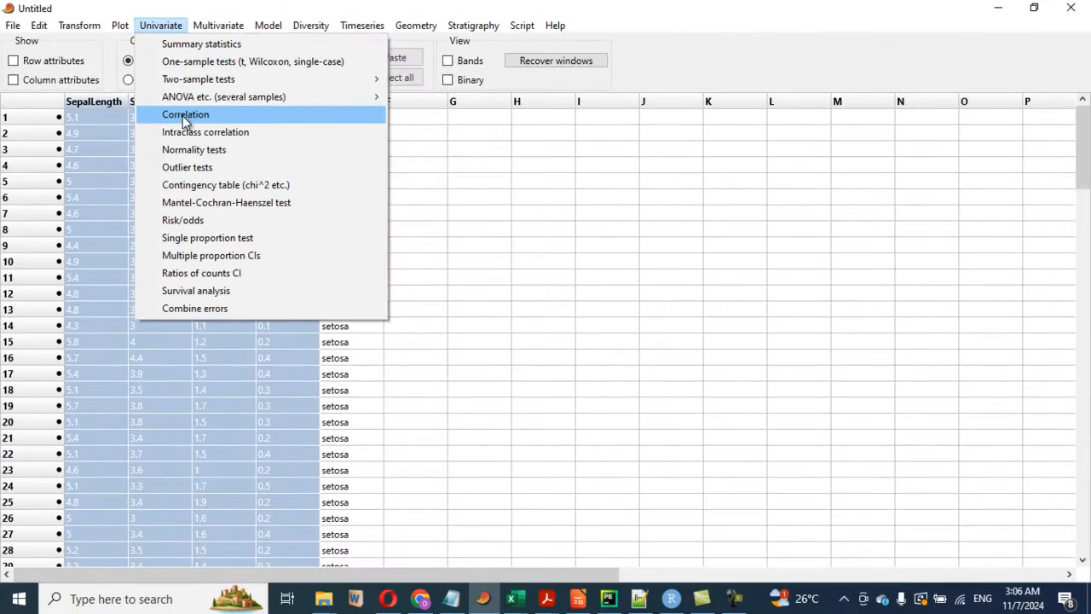
click(177, 125)
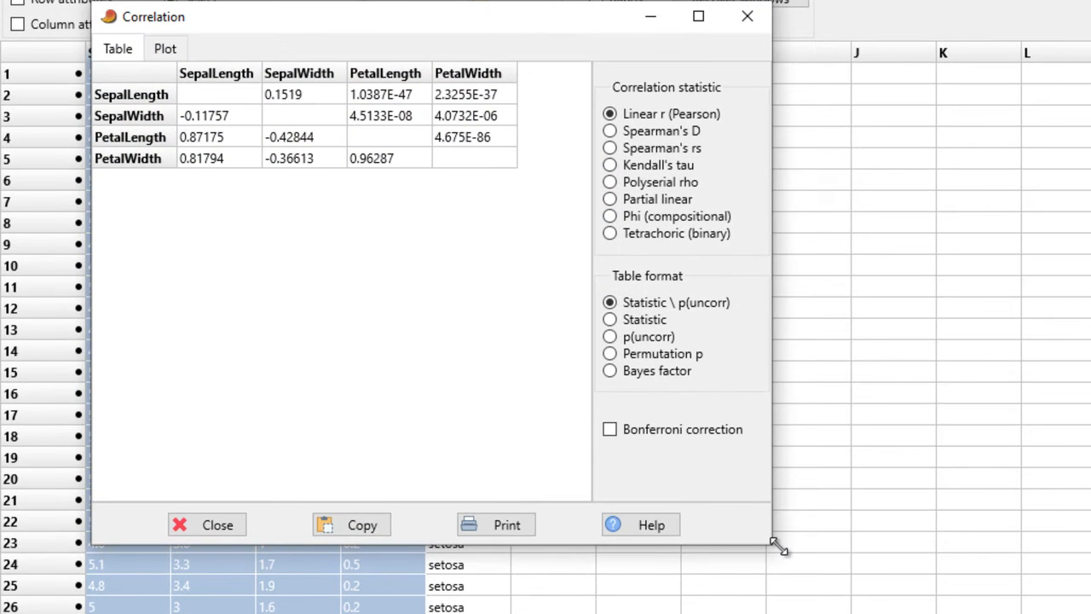
drag(778, 546, 916, 606)
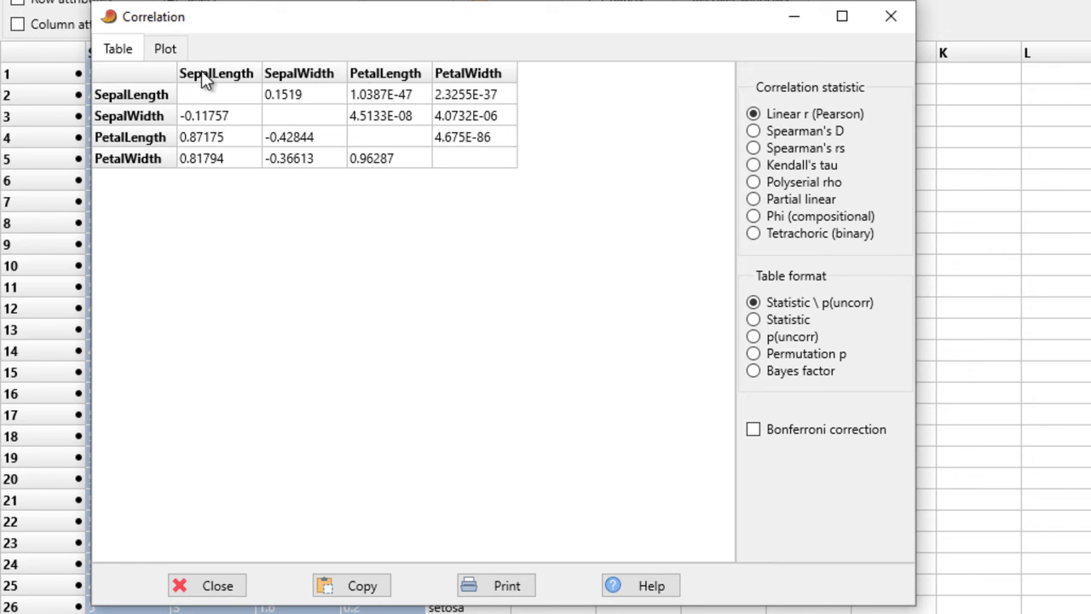
click(305, 164)
click(186, 158)
click(128, 158)
click(347, 164)
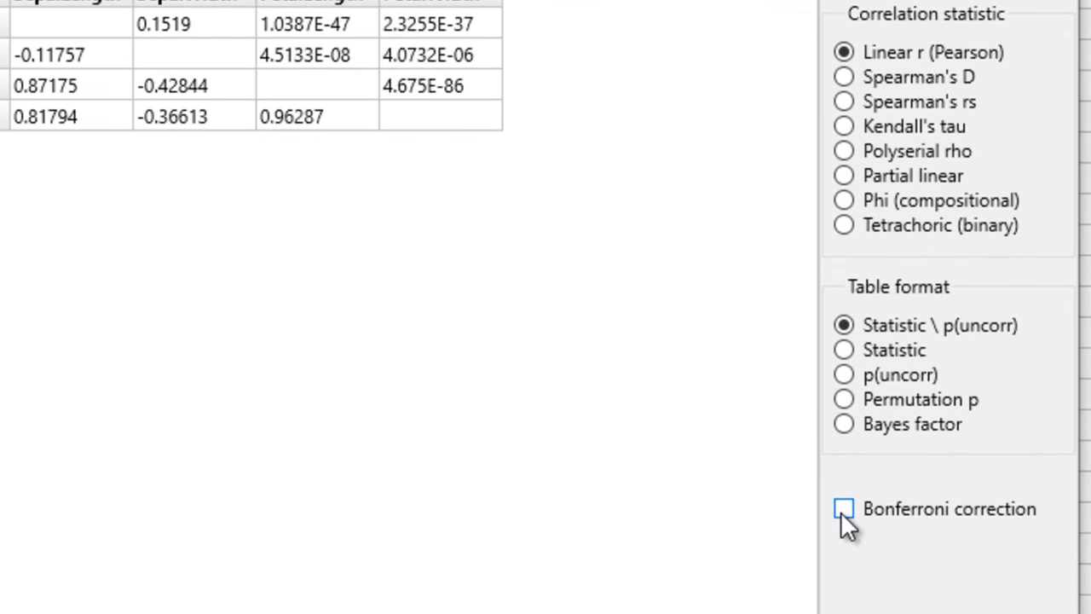
Compare the correlation table with Bonferroni correction and with Spearman's rs, returning to uncorrected Linear r (Pearson)
click(753, 430)
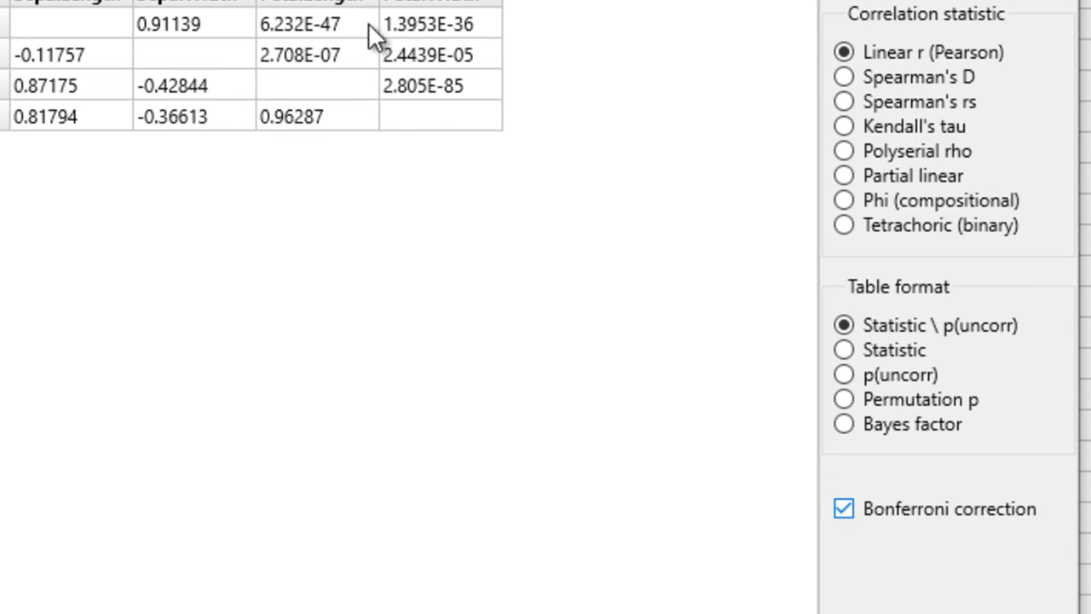
click(844, 509)
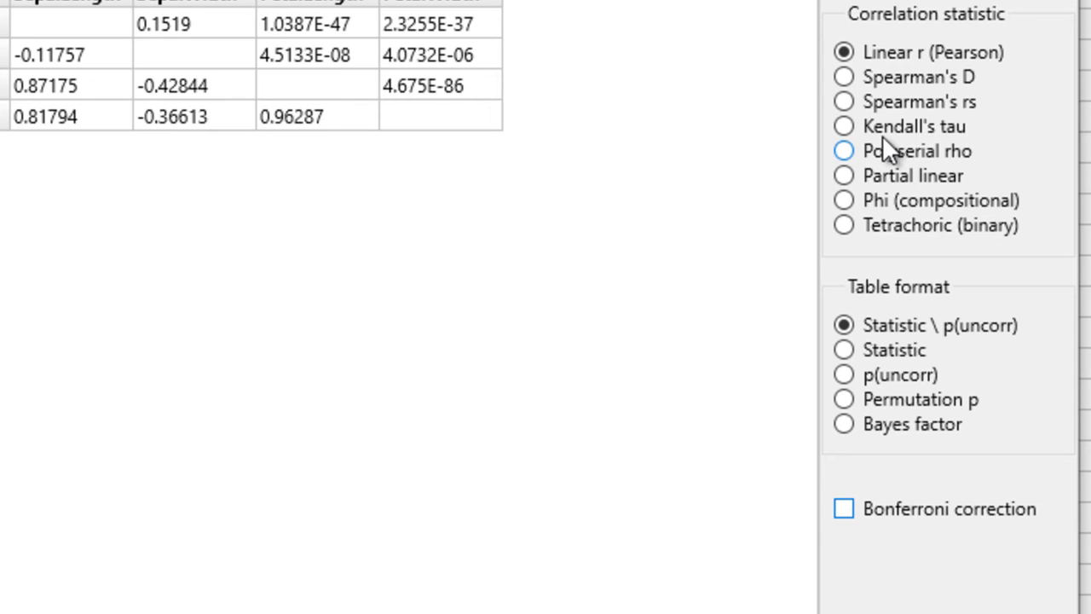
click(845, 102)
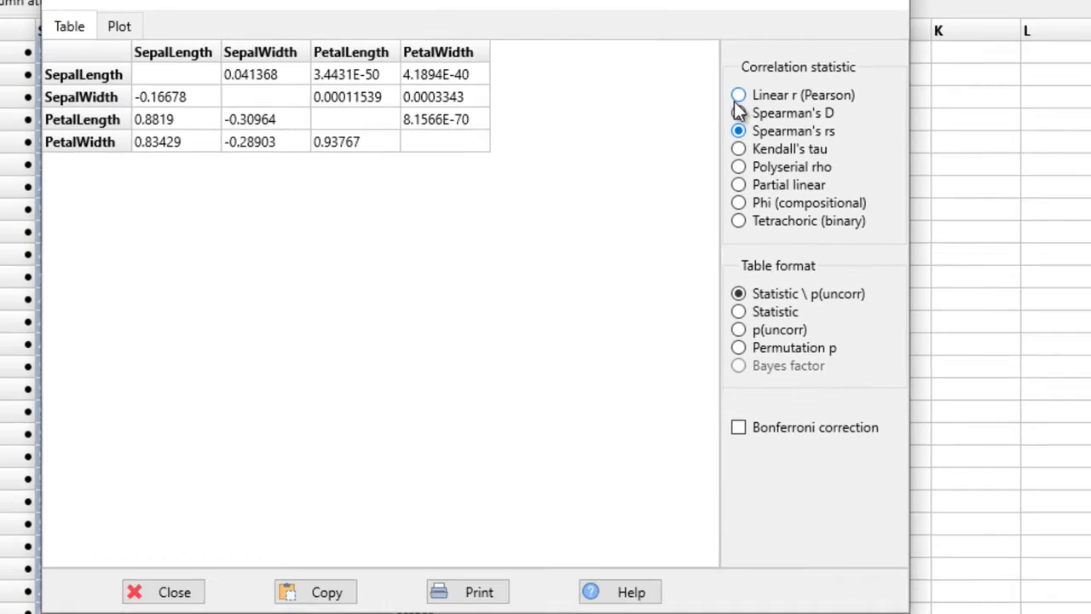
click(843, 52)
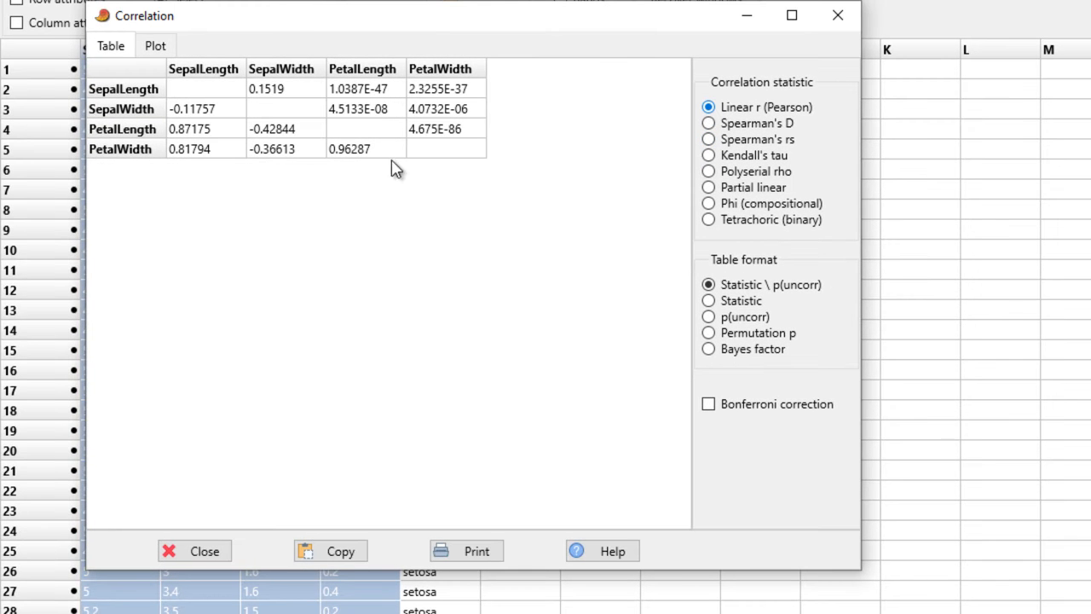
Show the correlation plot without its main diagonal and lower triangle, and display the numbers on it
click(156, 47)
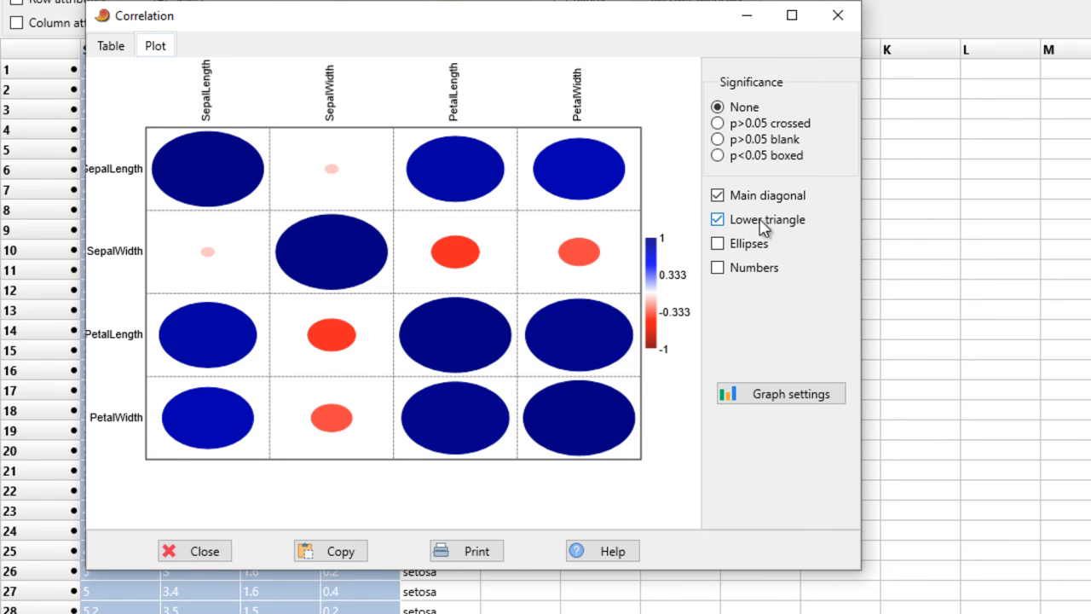
click(719, 221)
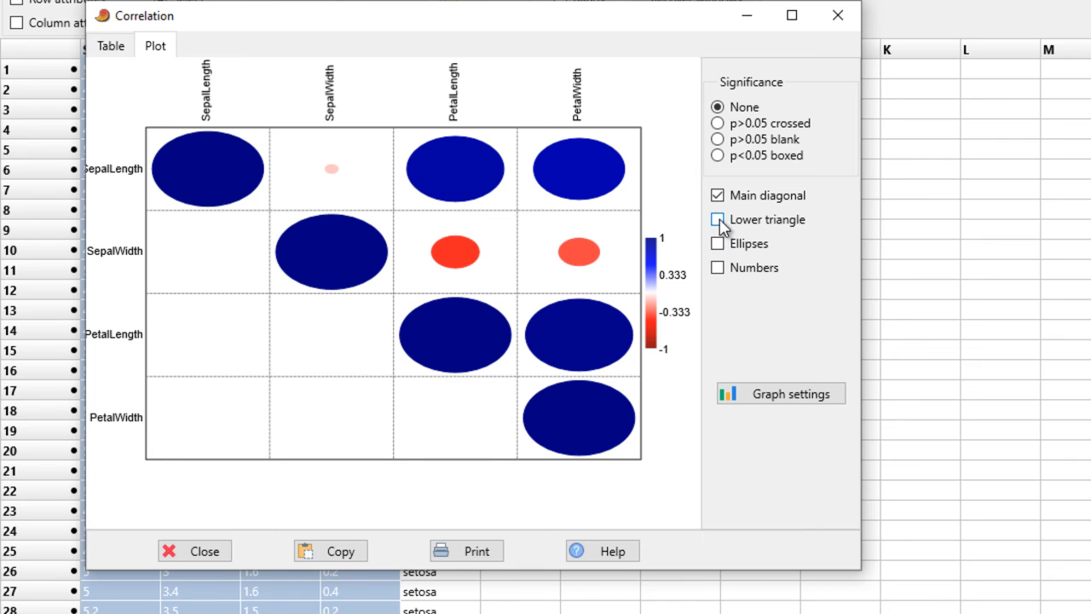
click(717, 195)
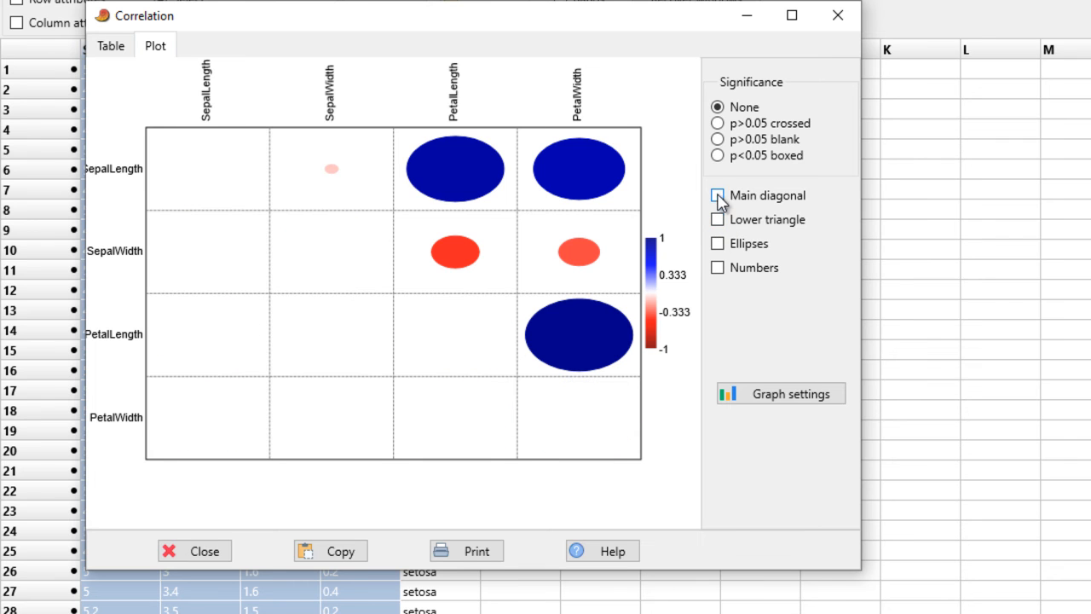
click(719, 267)
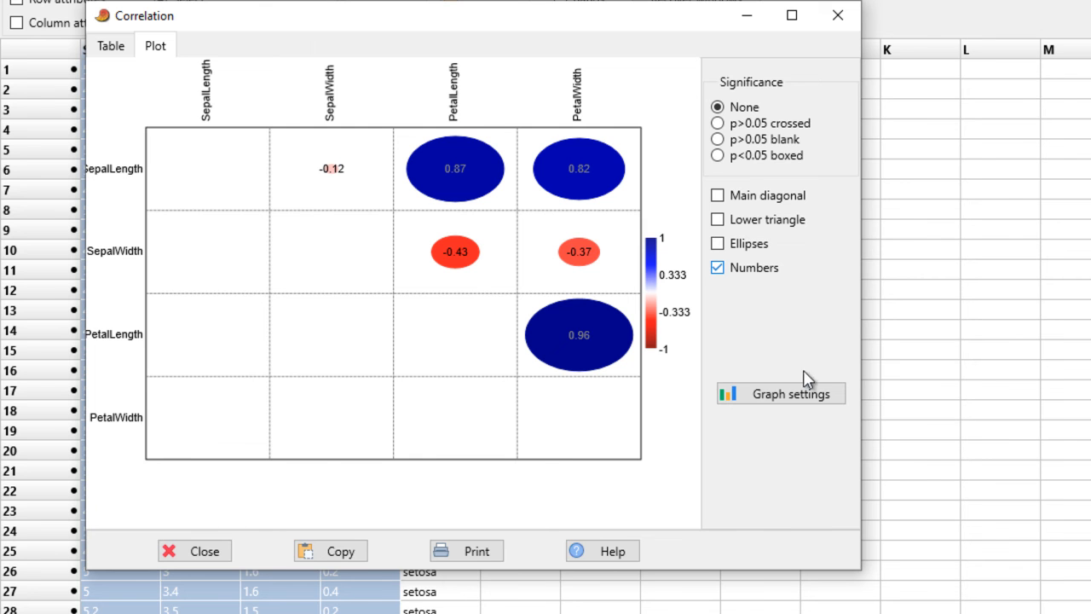
Compare the correlation plot with the Cold-hot and Grayscale color gradients and without its grid, returning to the Correlation gradient with the grid shown
click(796, 398)
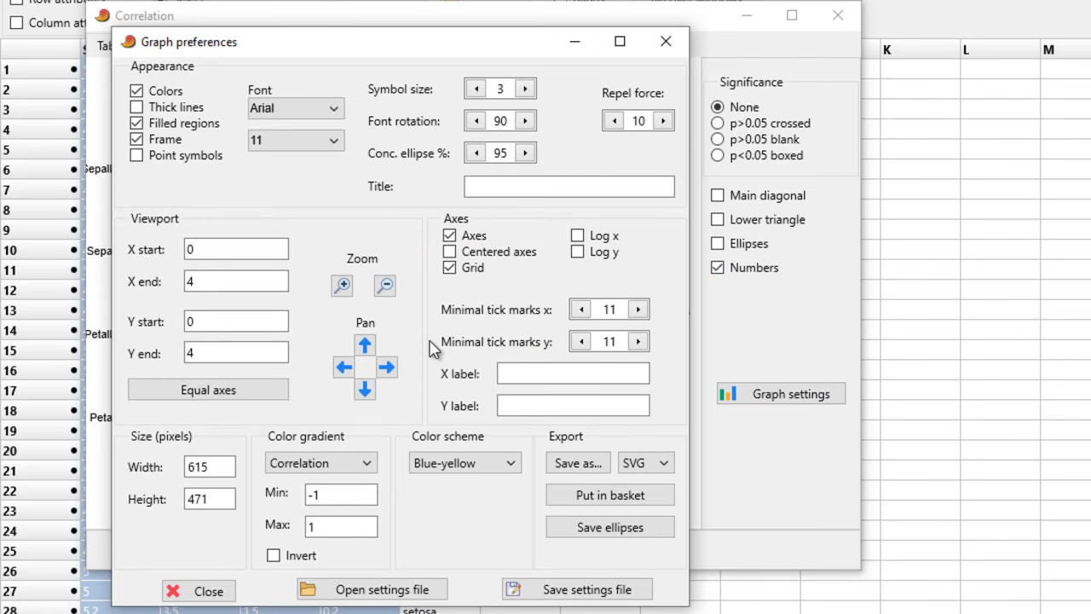
click(335, 468)
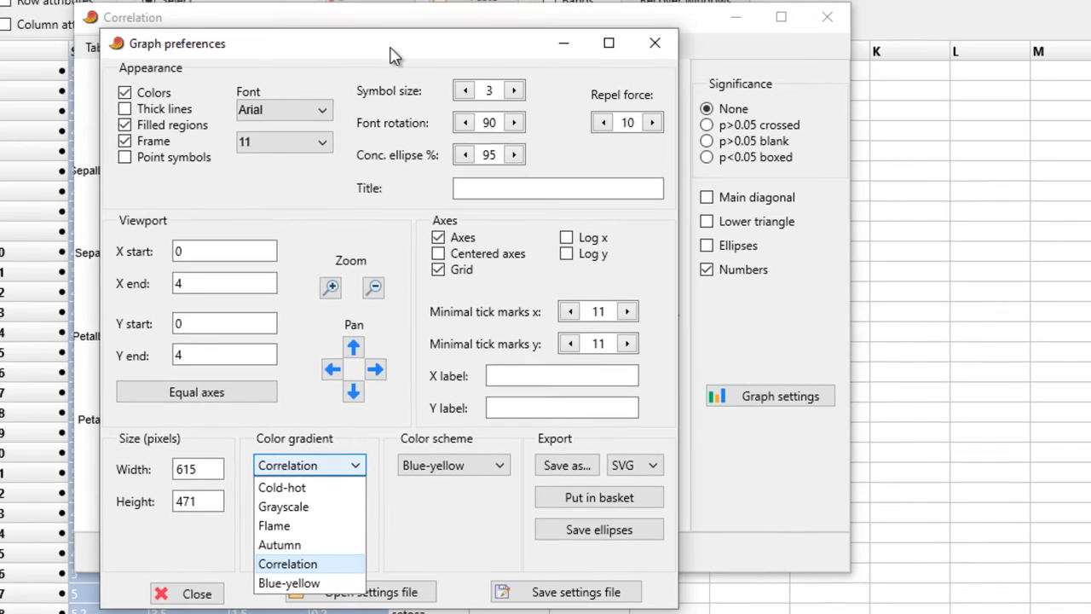
drag(395, 56, 743, 19)
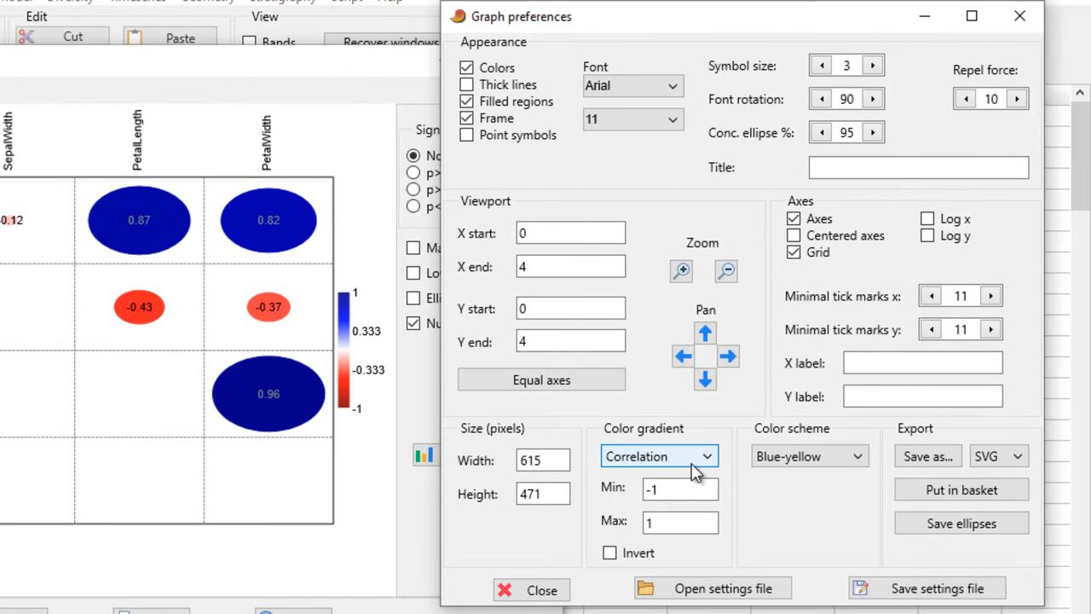
click(691, 466)
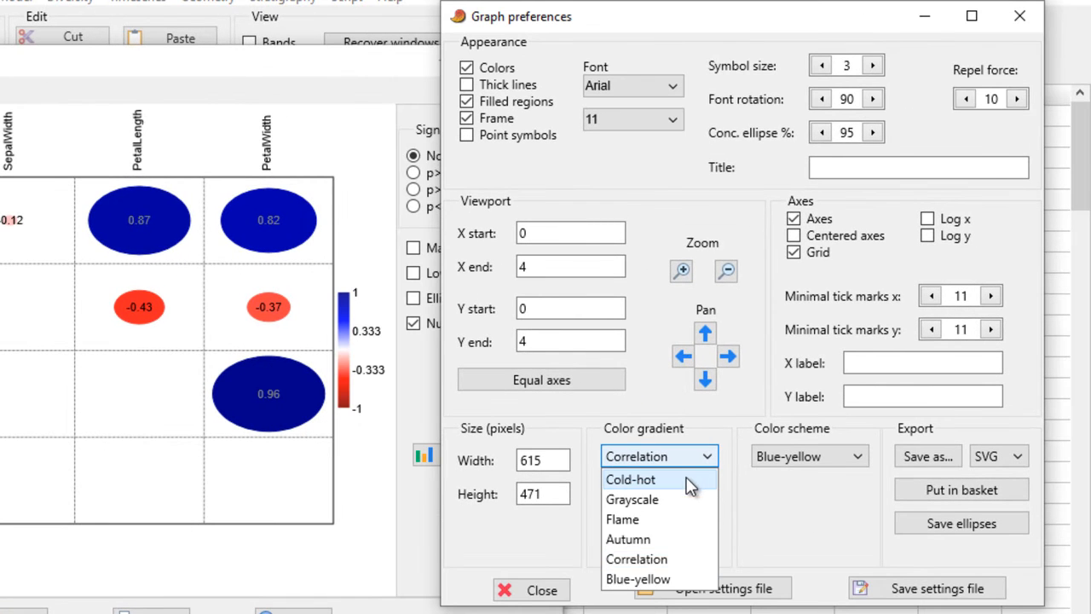
click(693, 482)
click(689, 459)
click(684, 502)
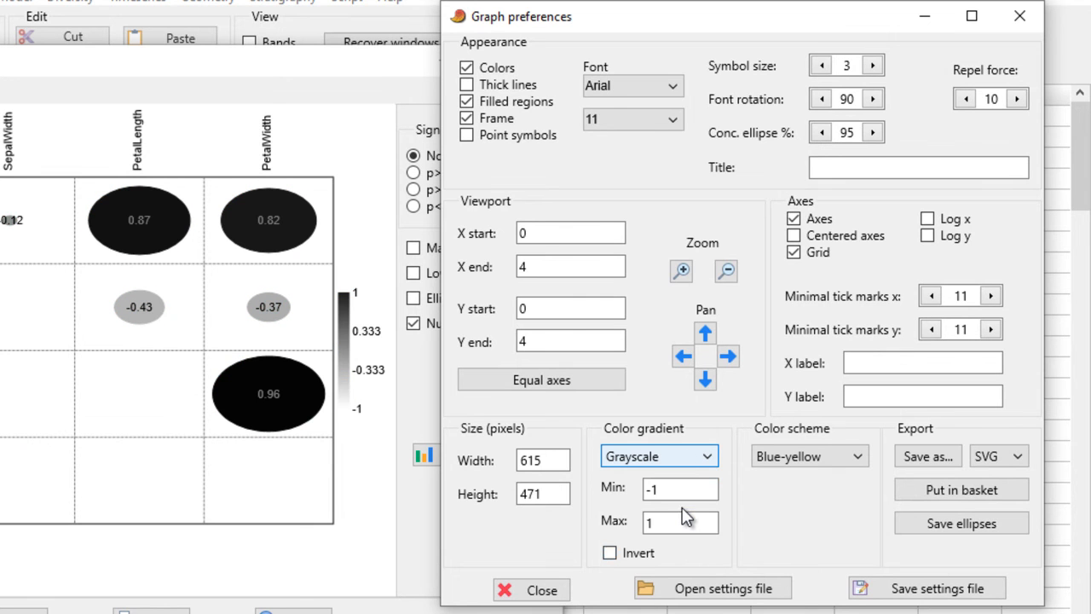
click(684, 466)
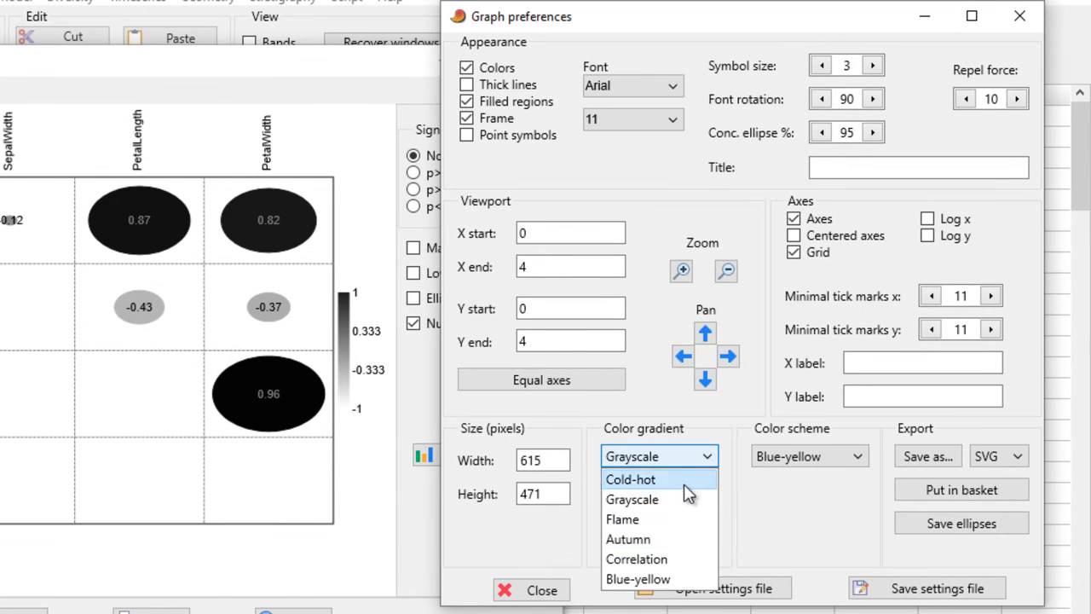
click(674, 559)
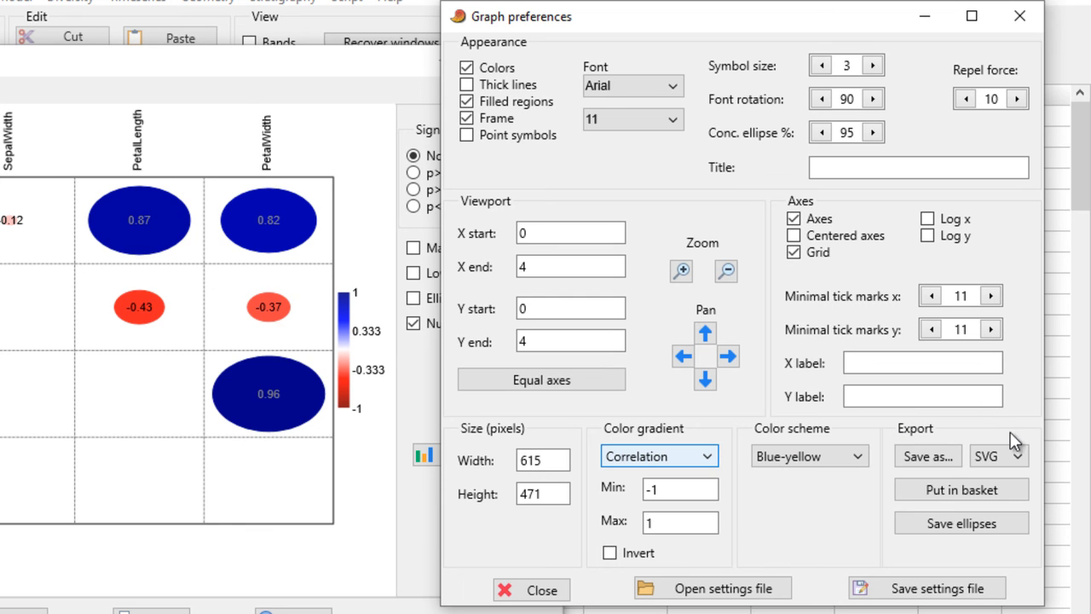
click(792, 254)
click(792, 254)
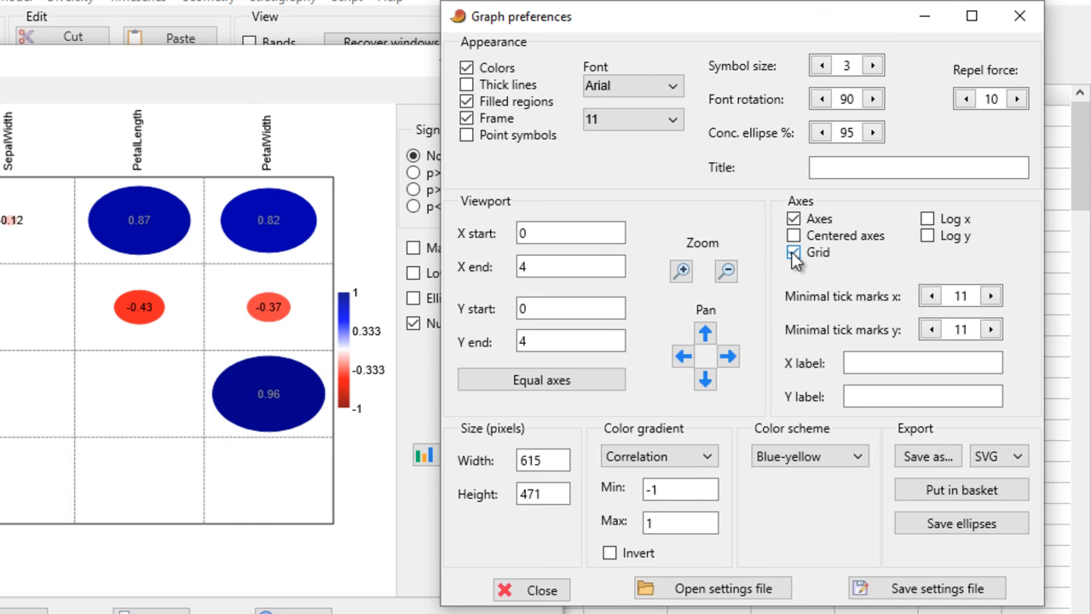
Export the correlation plot as a PNG file named core and close the graph preferences
click(1022, 459)
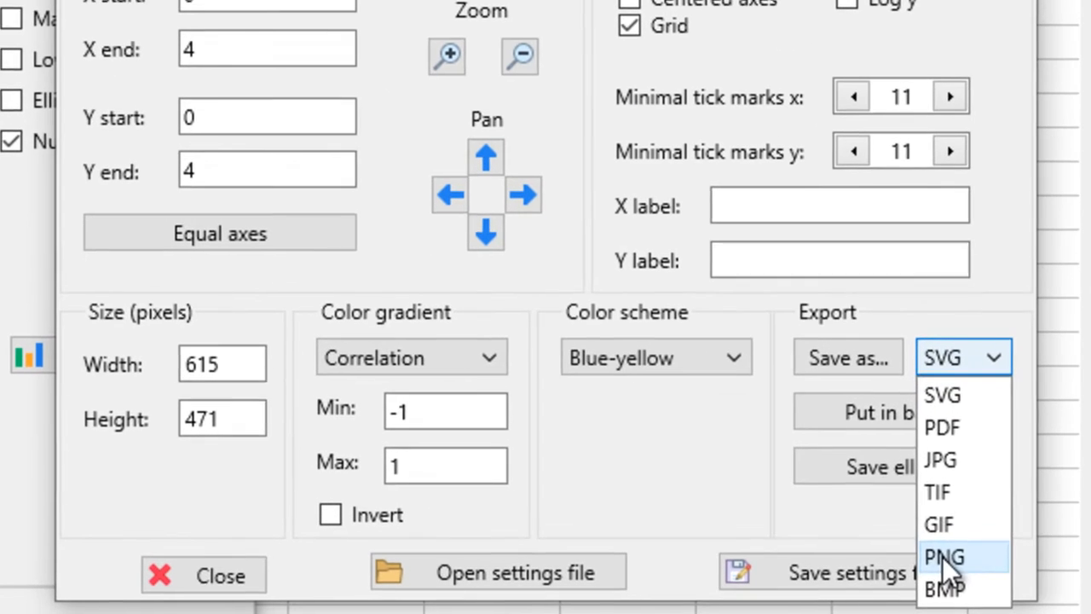
click(987, 578)
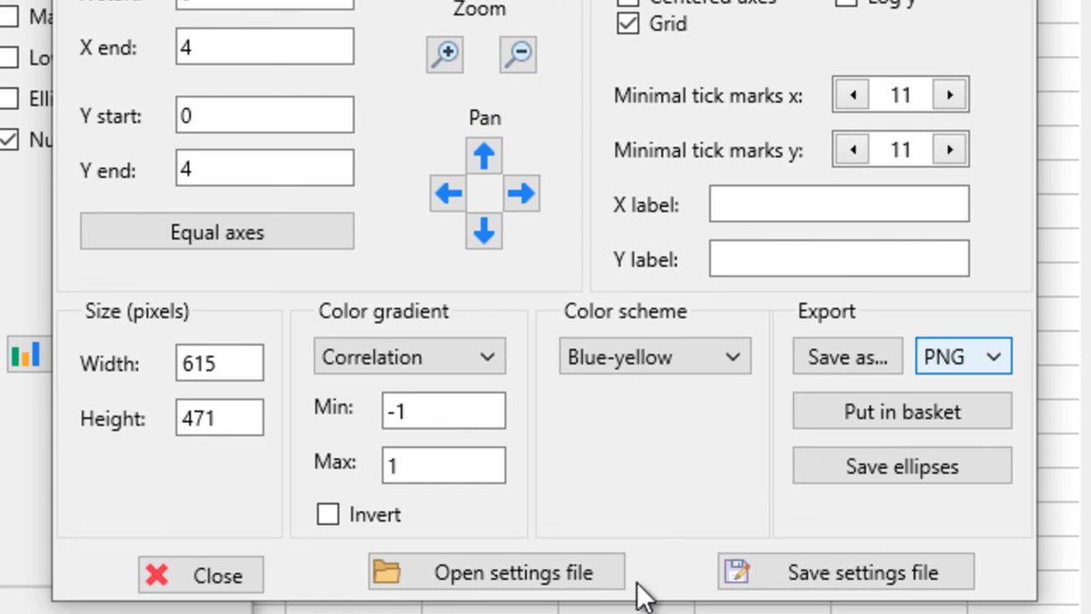
click(845, 356)
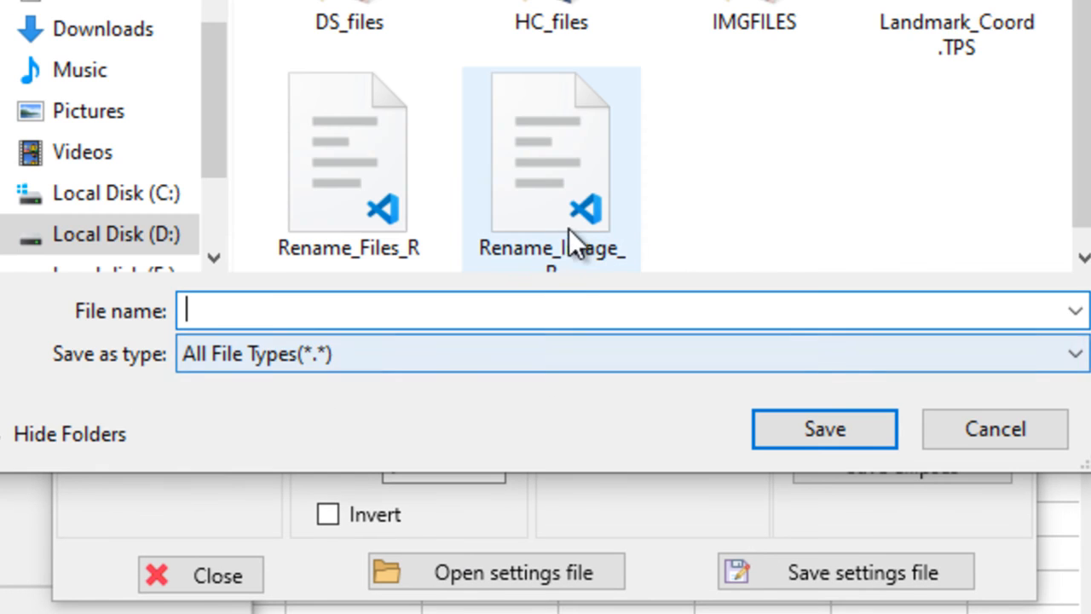
drag(196, 75, 212, 31)
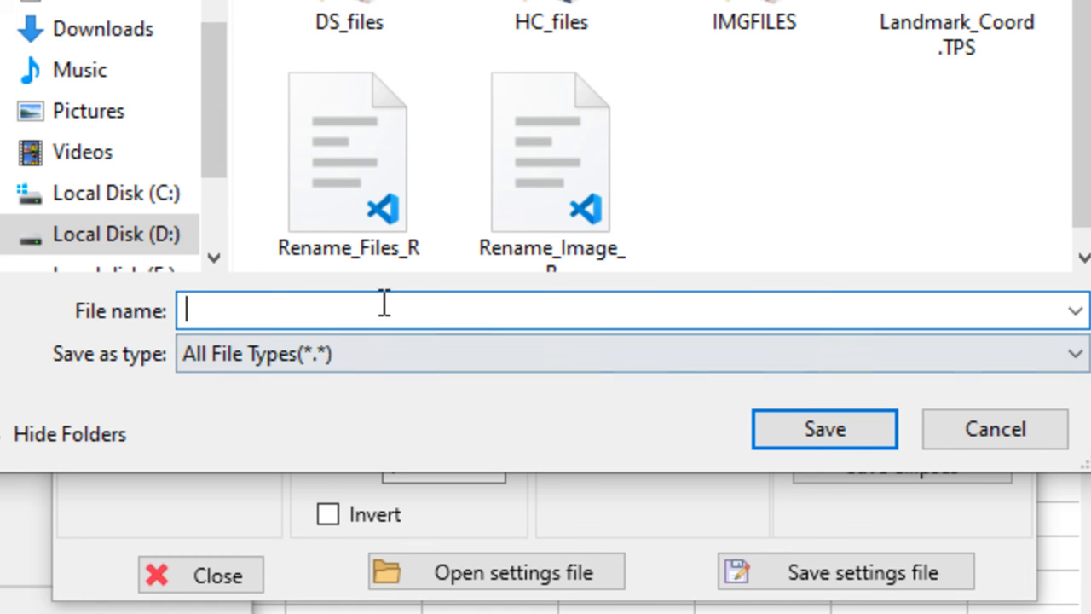
text(coree)
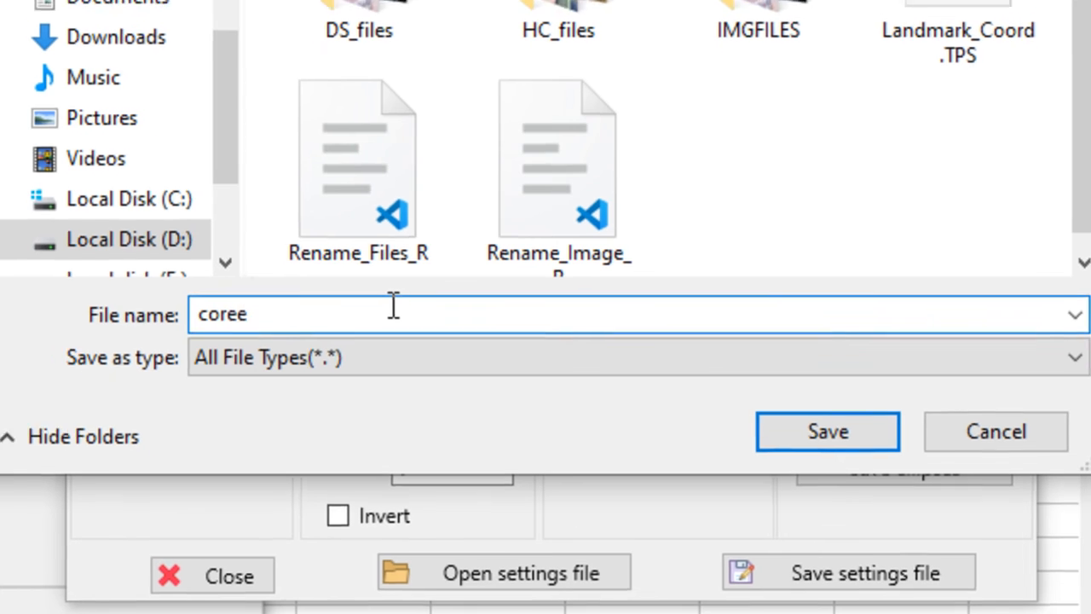
key(BackSpace)
key(Return)
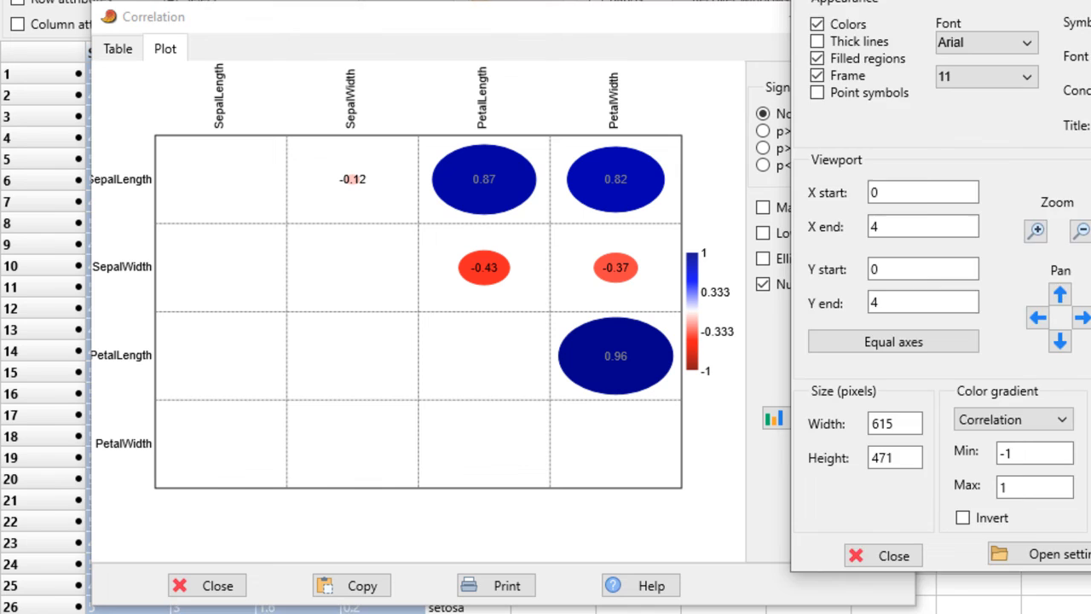
click(883, 556)
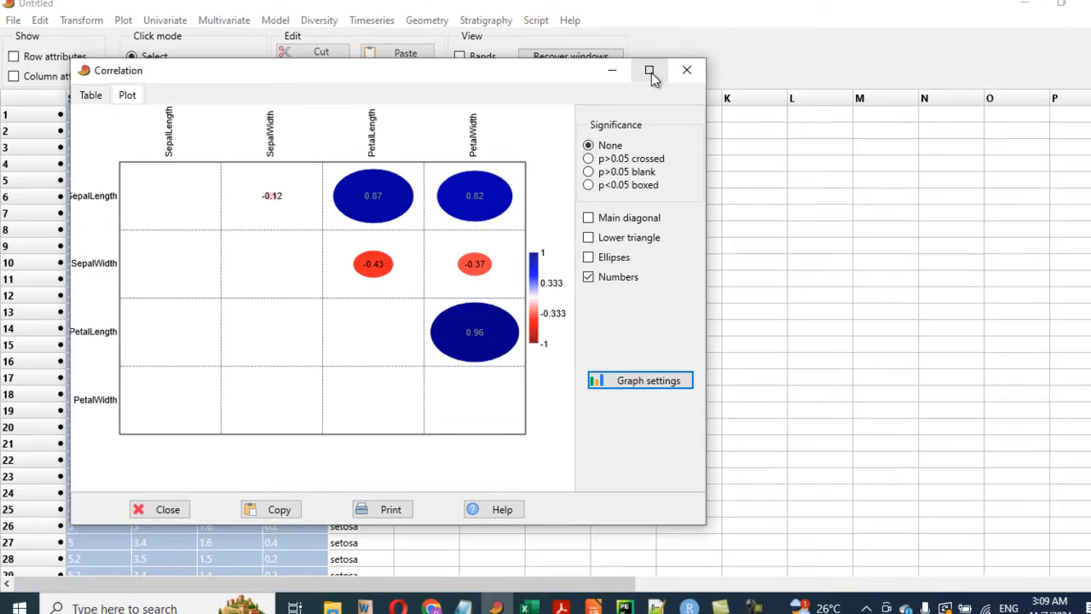
Maximize the Correlation window and set the plot's symbol size to 6 in the graph preferences
click(812, 24)
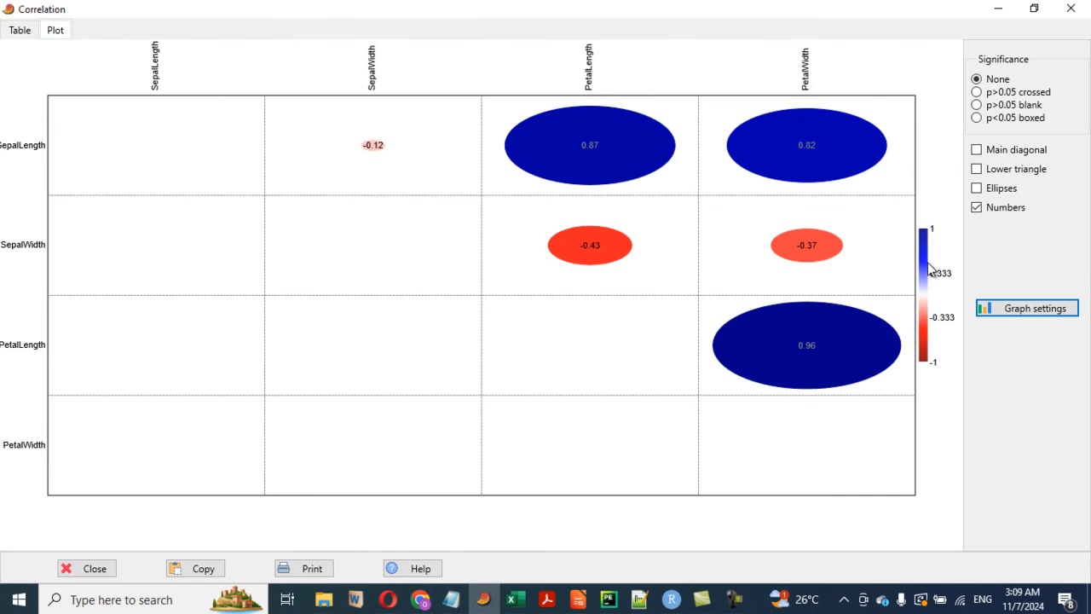
click(1013, 310)
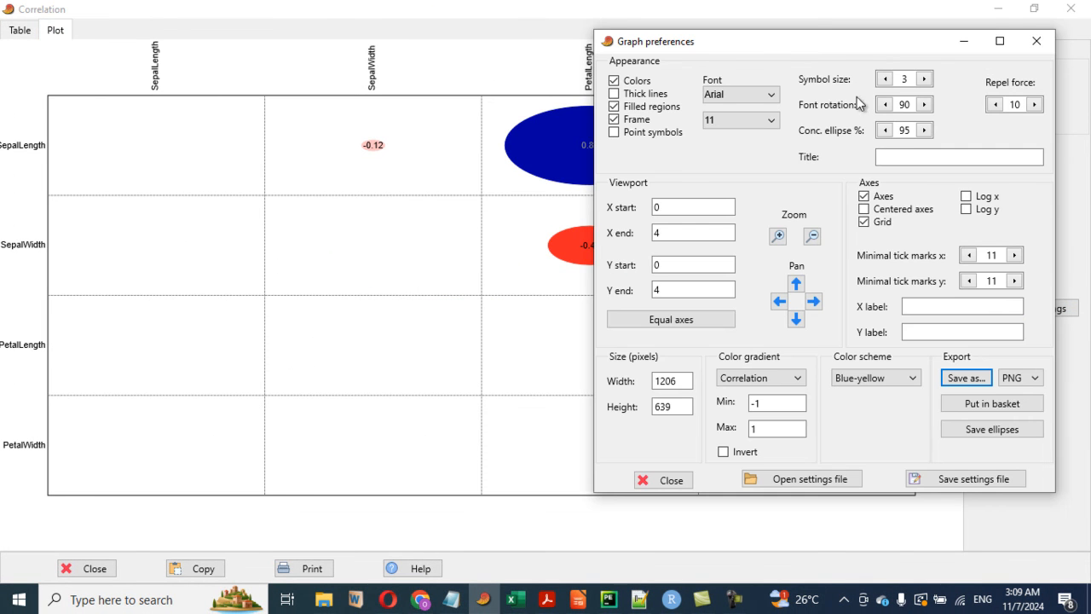
drag(845, 42, 298, 101)
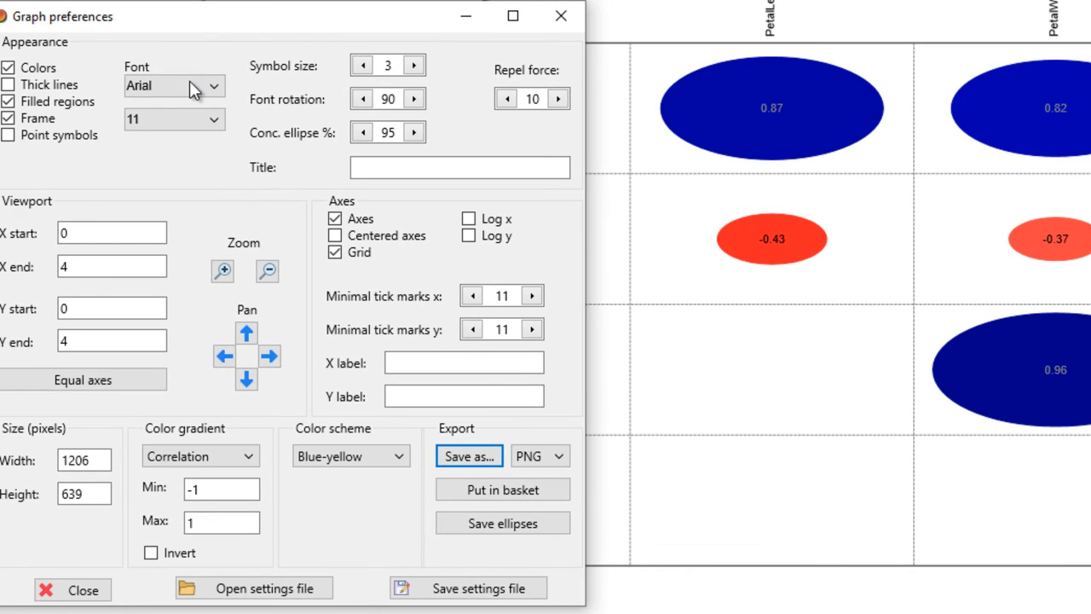
click(414, 67)
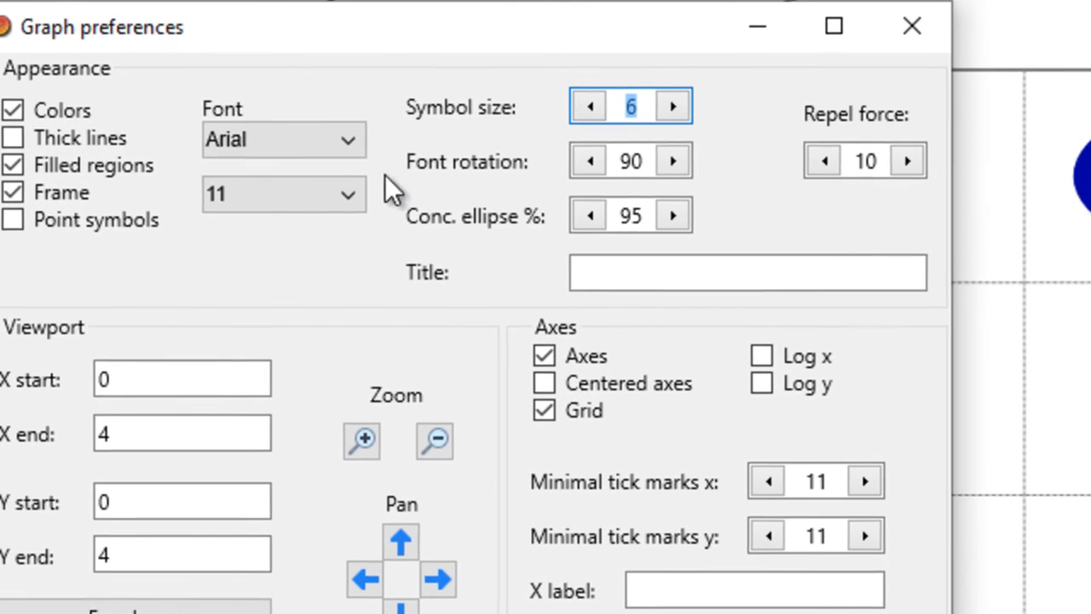
Set the plot's font size to 14 with thick lines, close the graph preferences, and restore the Correlation window to its smaller size
click(223, 204)
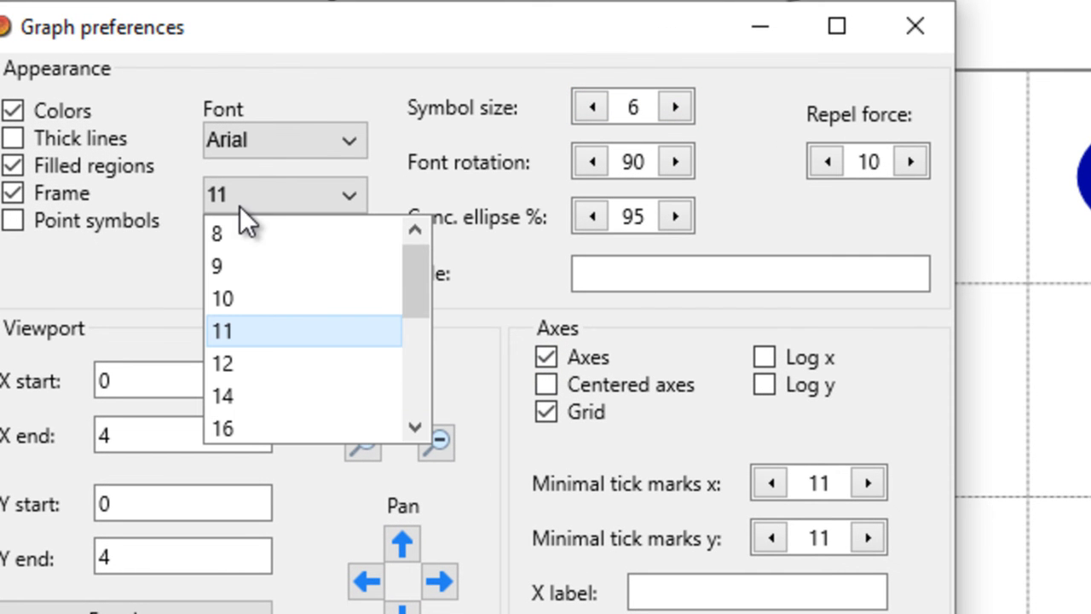
click(247, 396)
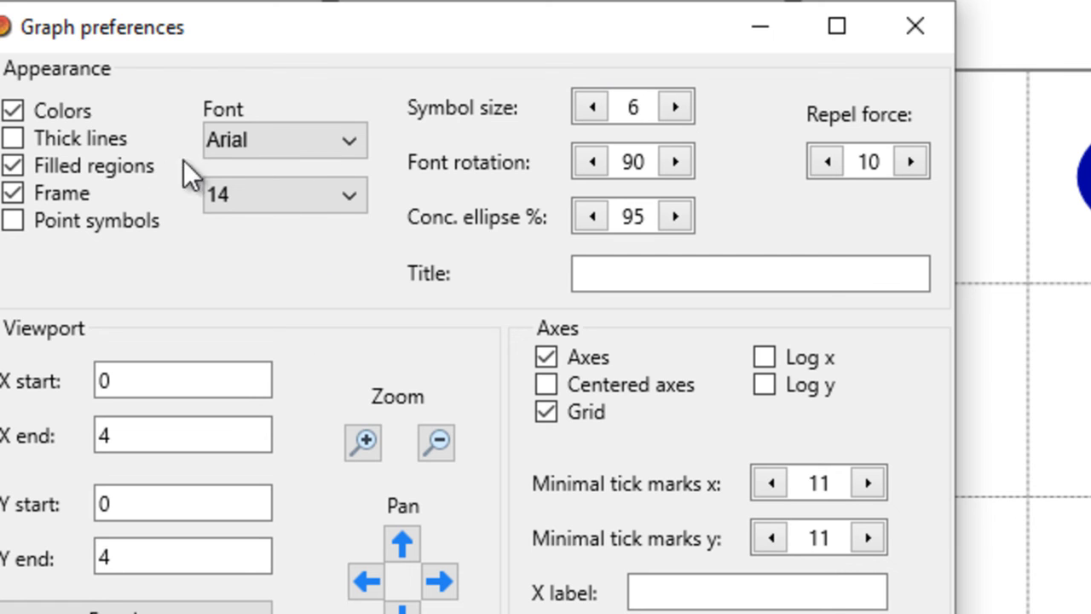
click(14, 139)
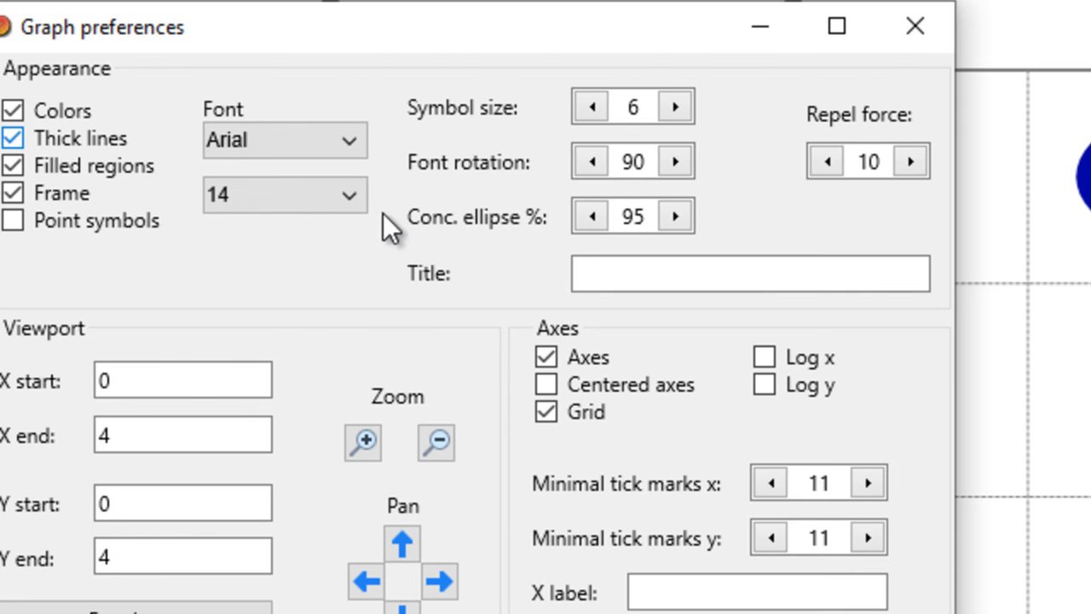
drag(426, 12, 426, 0)
drag(597, 0, 699, 11)
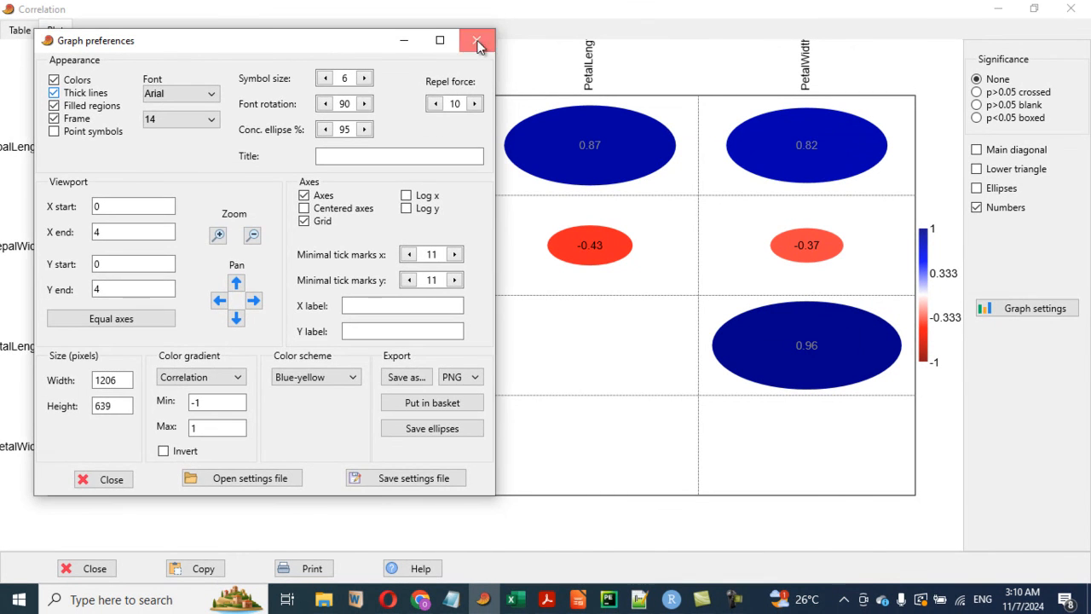
click(478, 43)
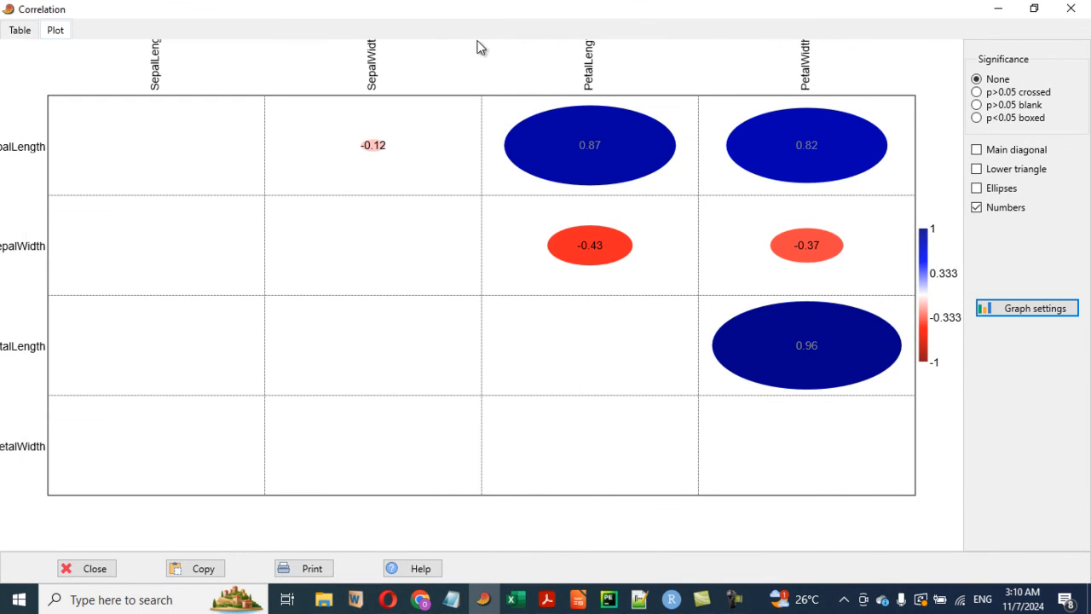
click(1034, 10)
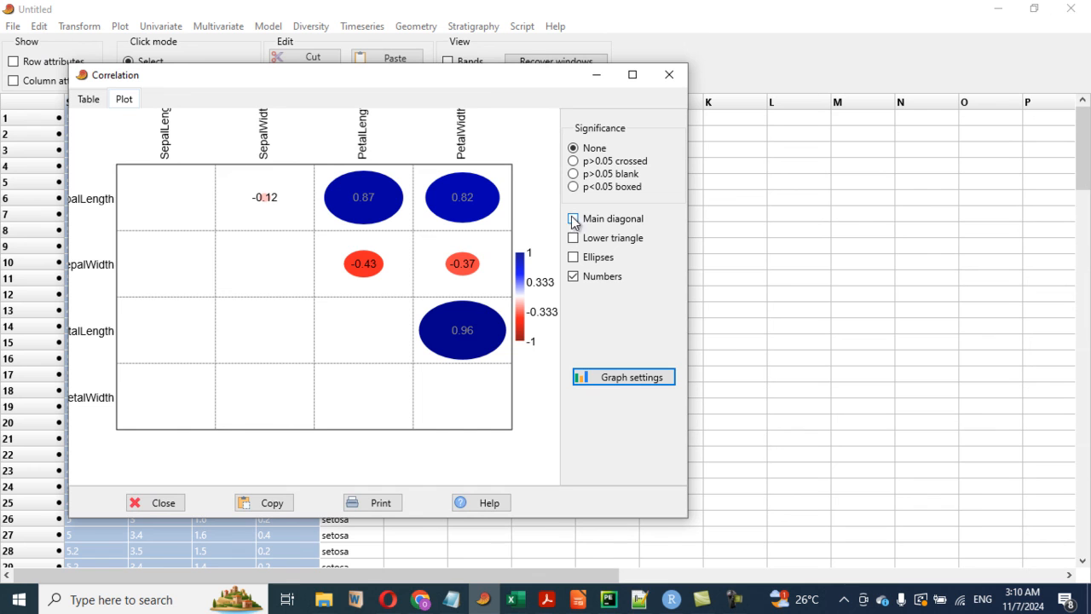